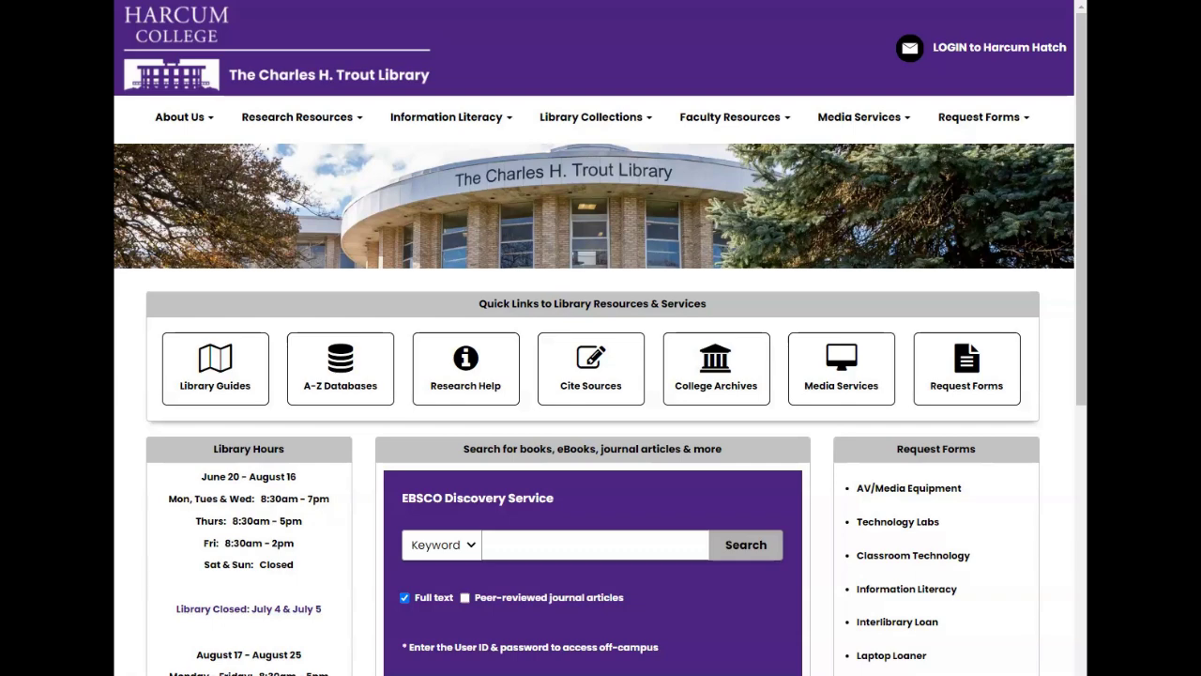
Open Criminal Justice Abstracts with Full Text from the A-Z Databases list under letter C
click(356, 379)
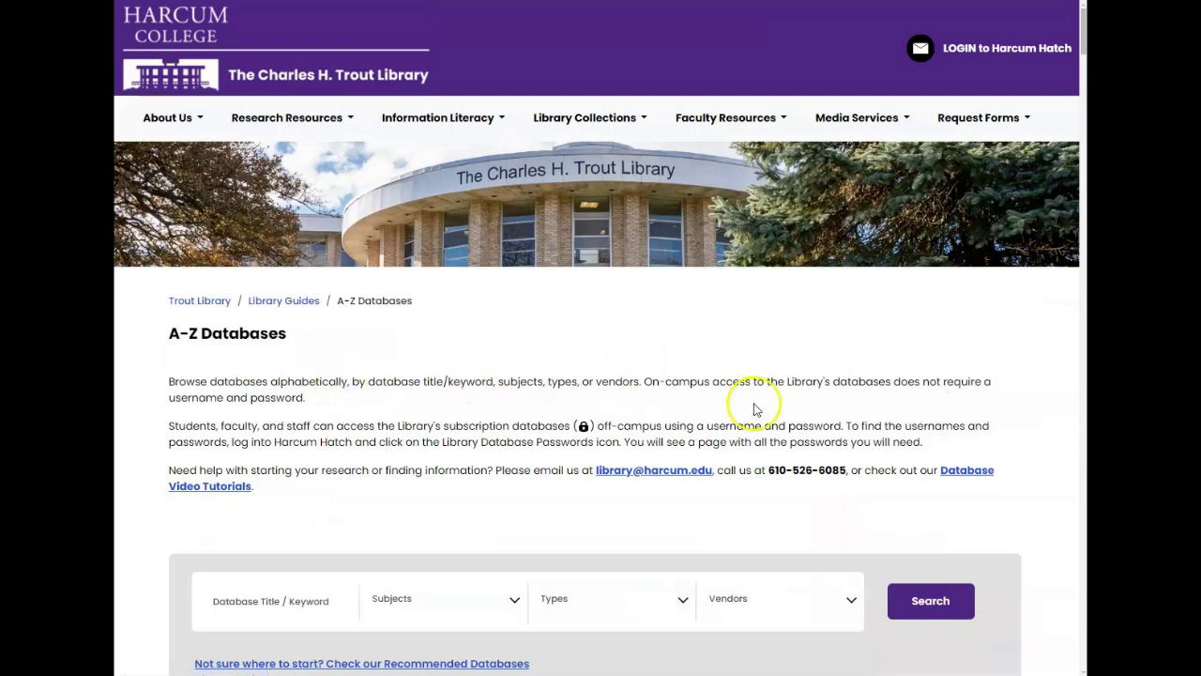
scroll(850, 478, down, 3)
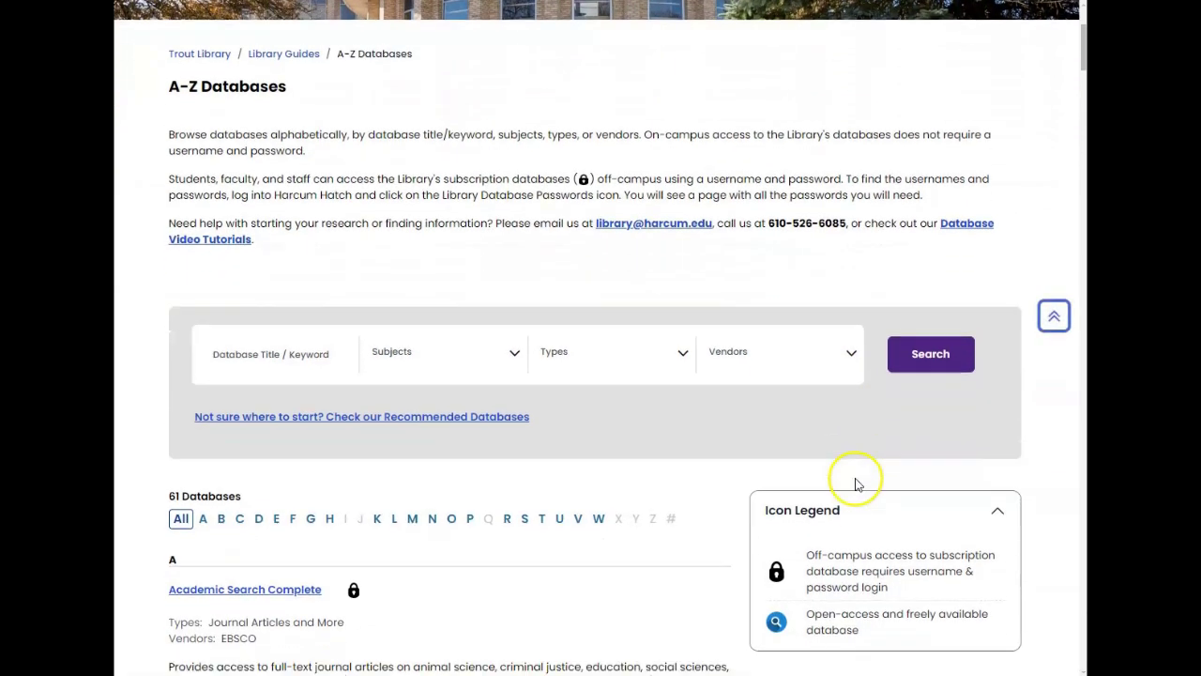
scroll(855, 484, down, 2)
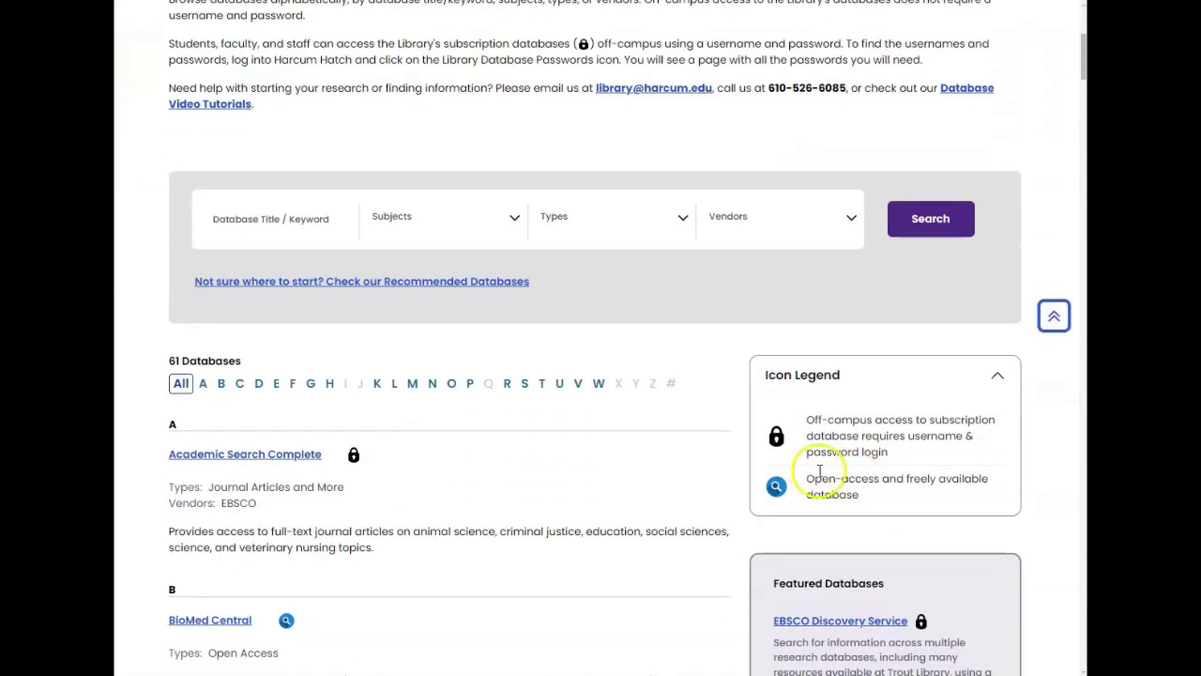
click(239, 385)
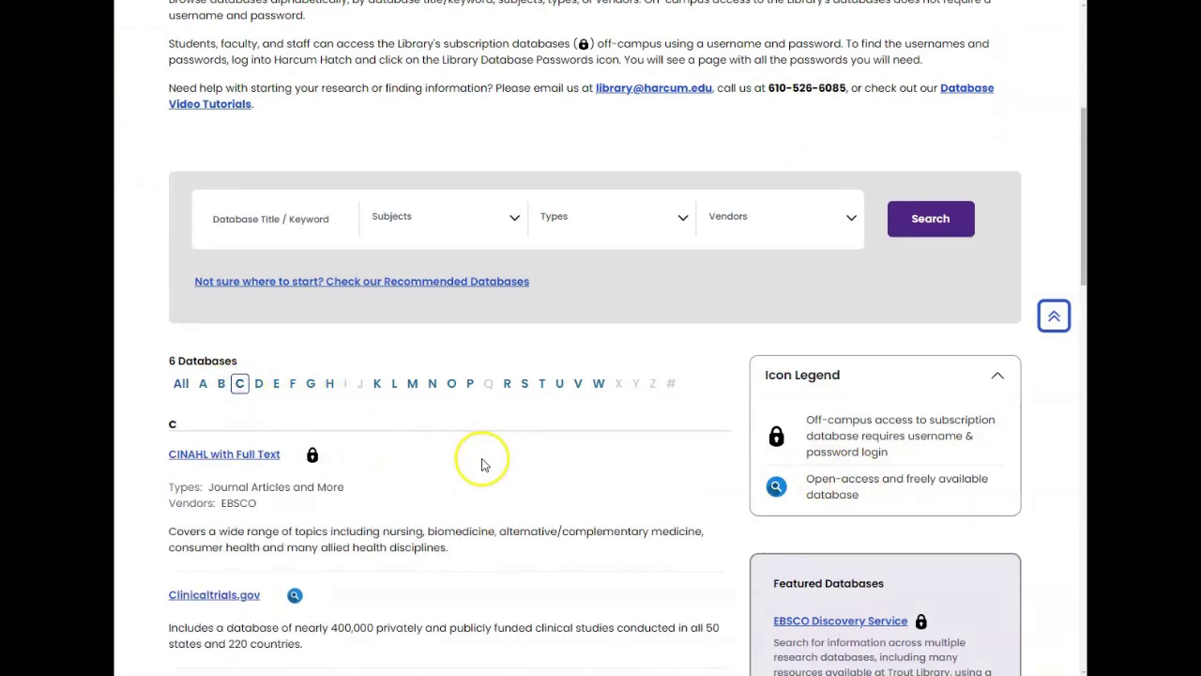
scroll(482, 464, down, 6)
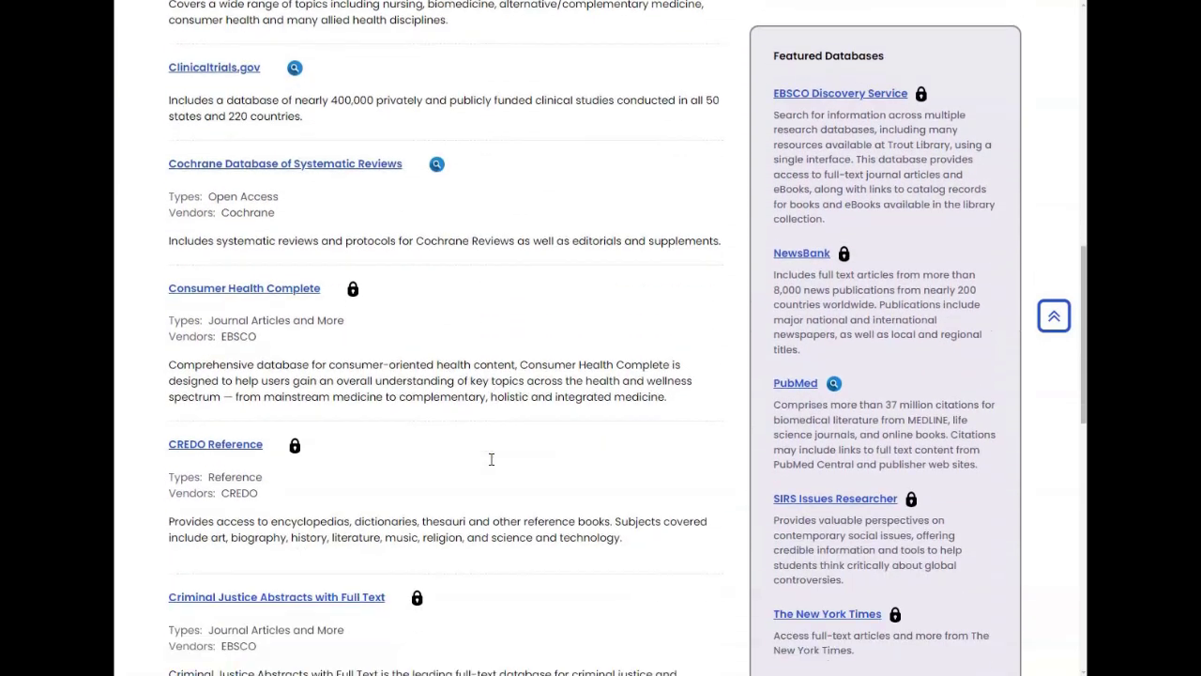
scroll(490, 459, down, 3)
click(328, 362)
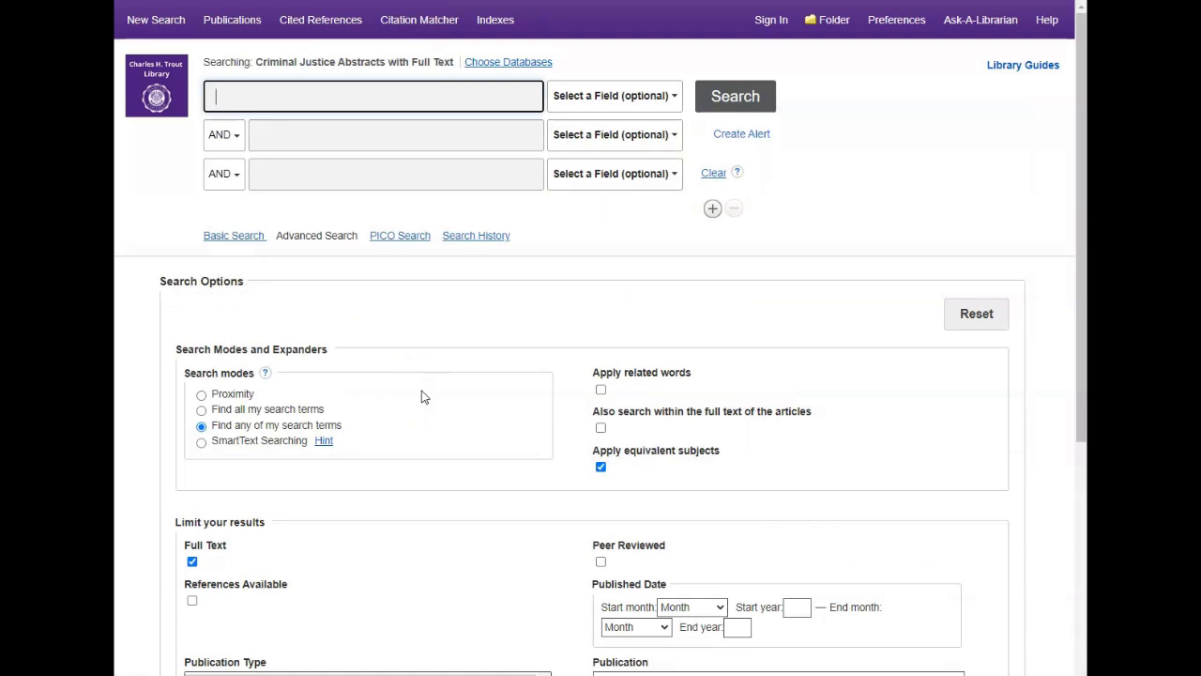
Start a new search with 'emergency preparedness' in the first search box, ready for the second term
click(171, 14)
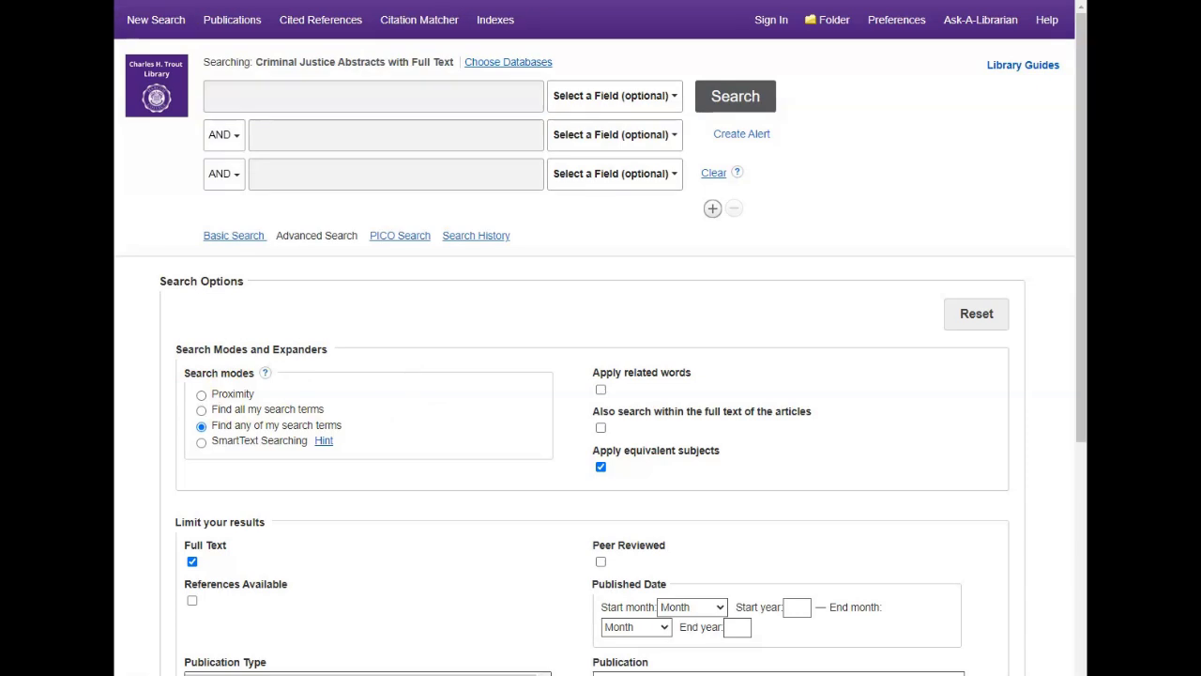
click(378, 96)
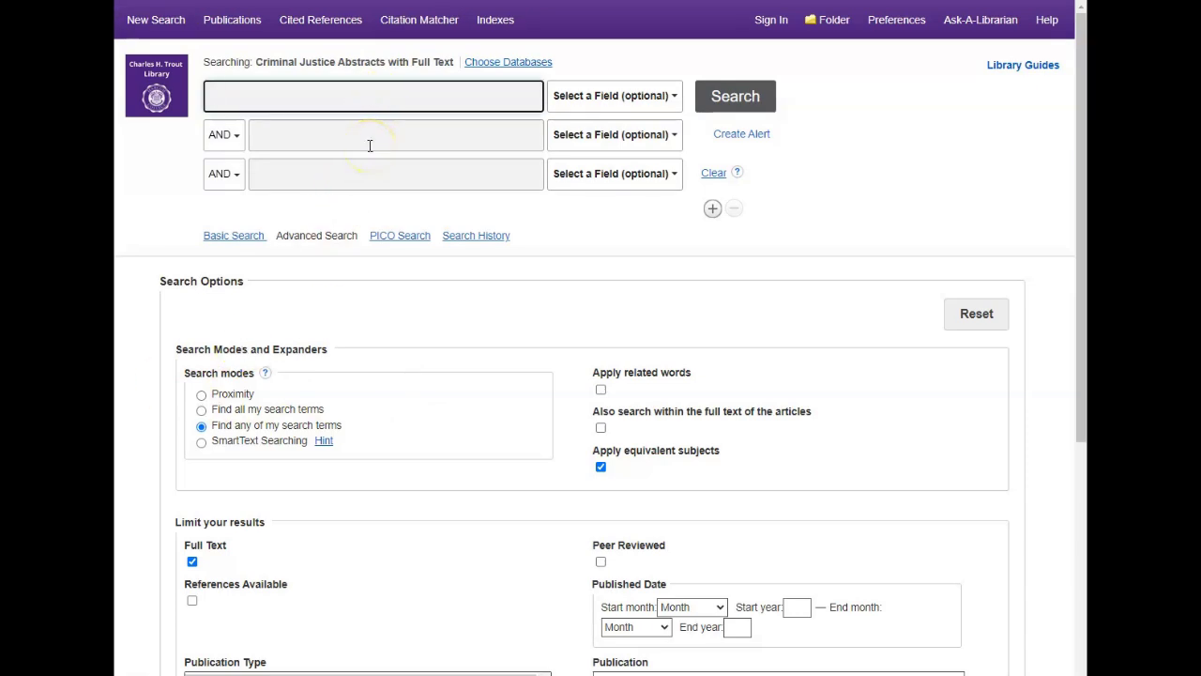
text(em)
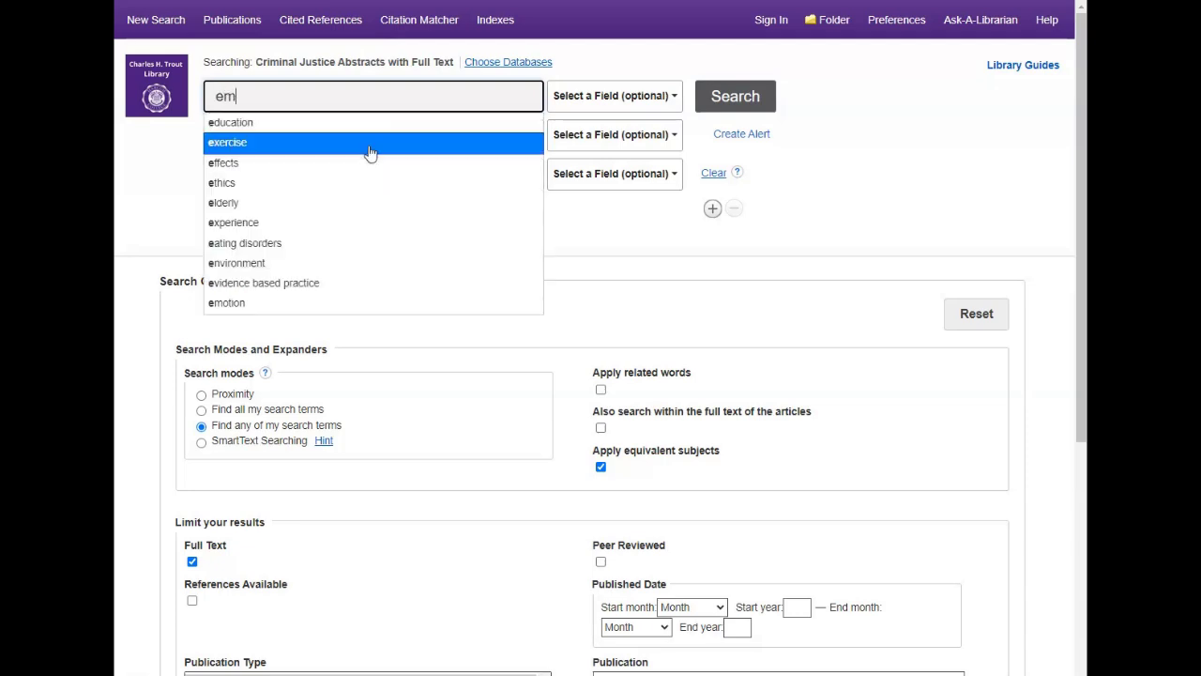
text(ergency )
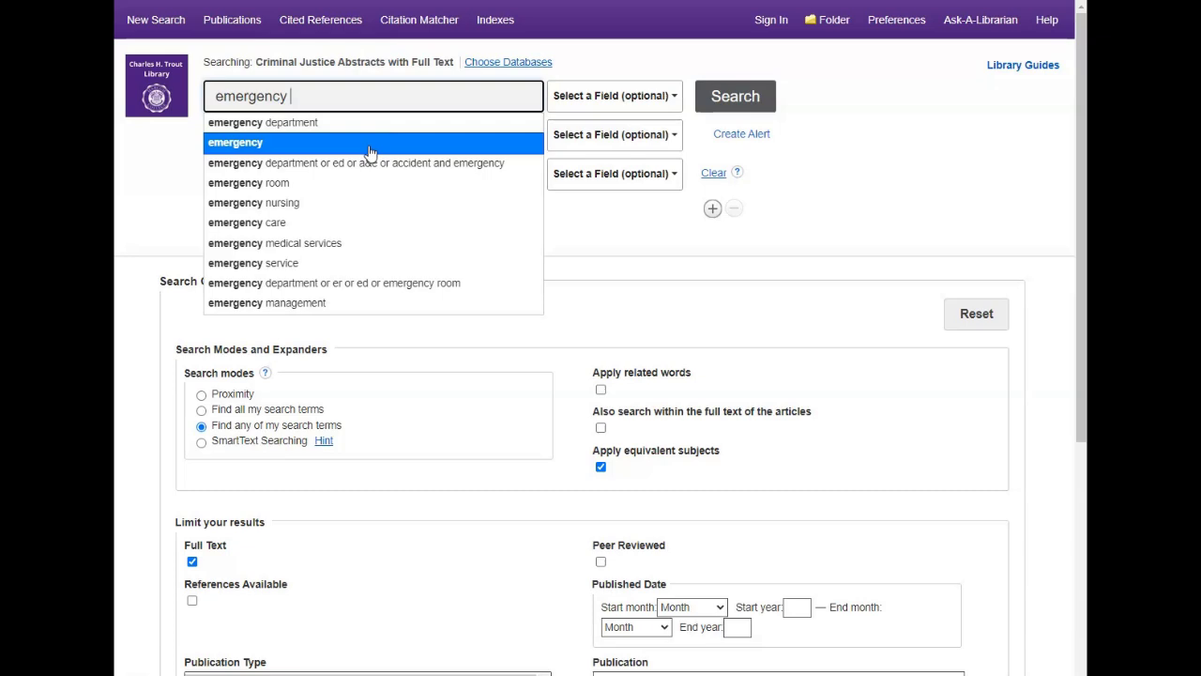
text(prep)
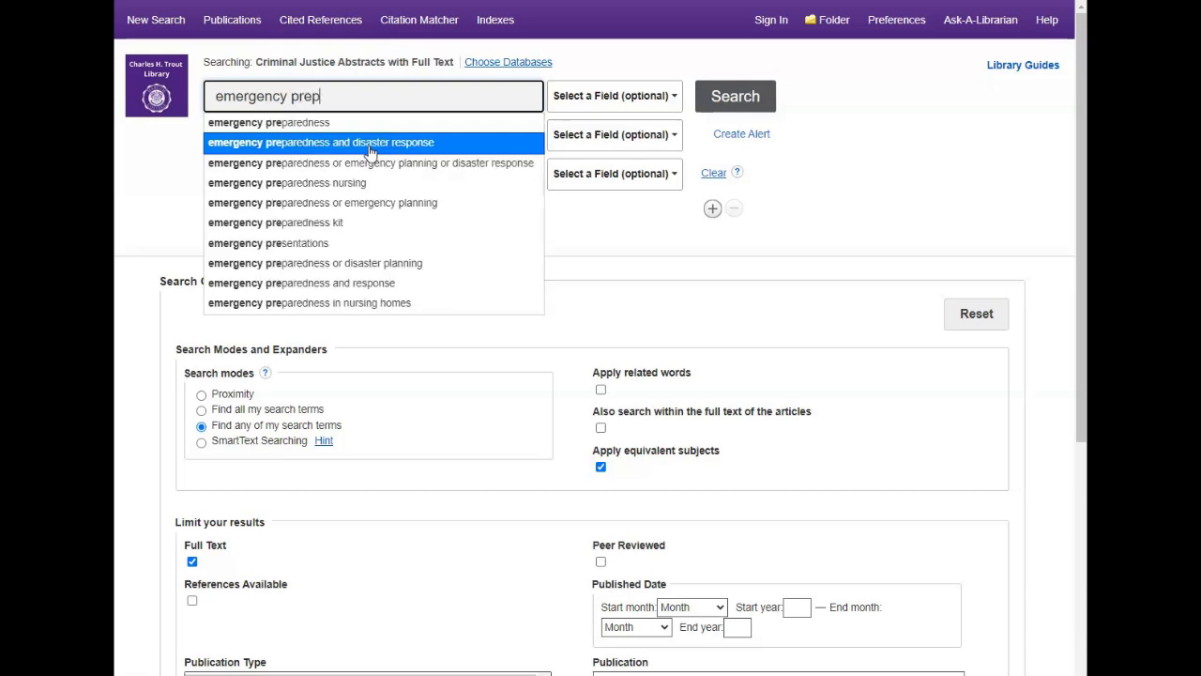
text(aredness)
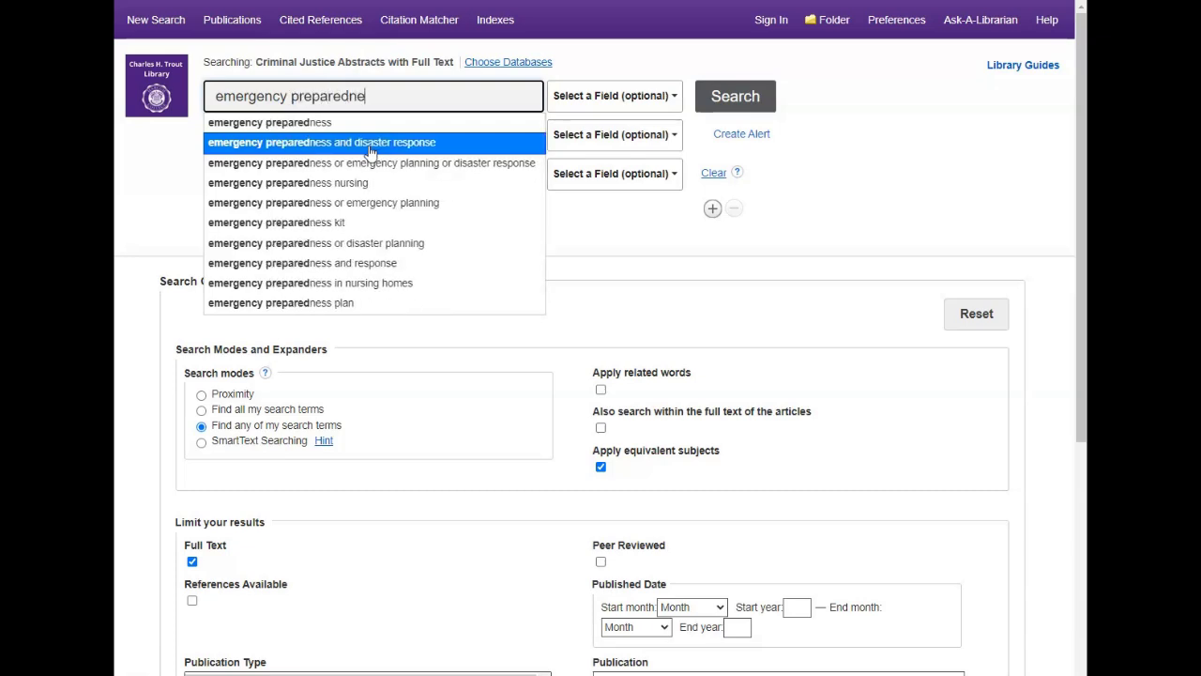
click(159, 153)
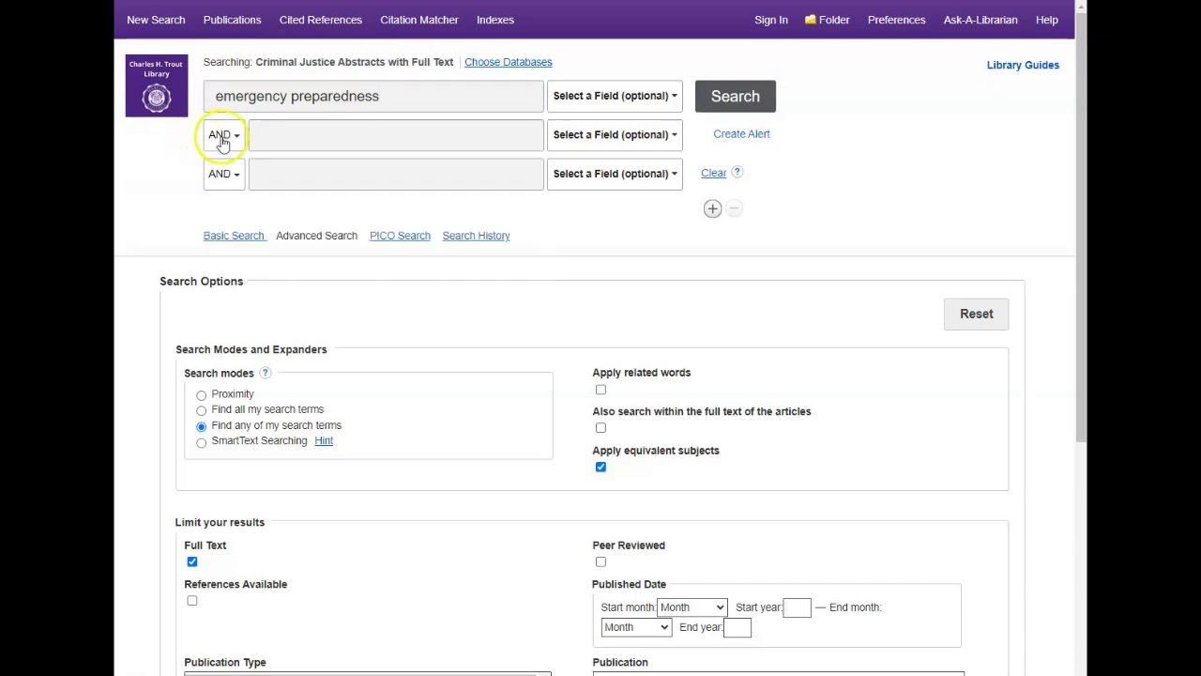
click(272, 134)
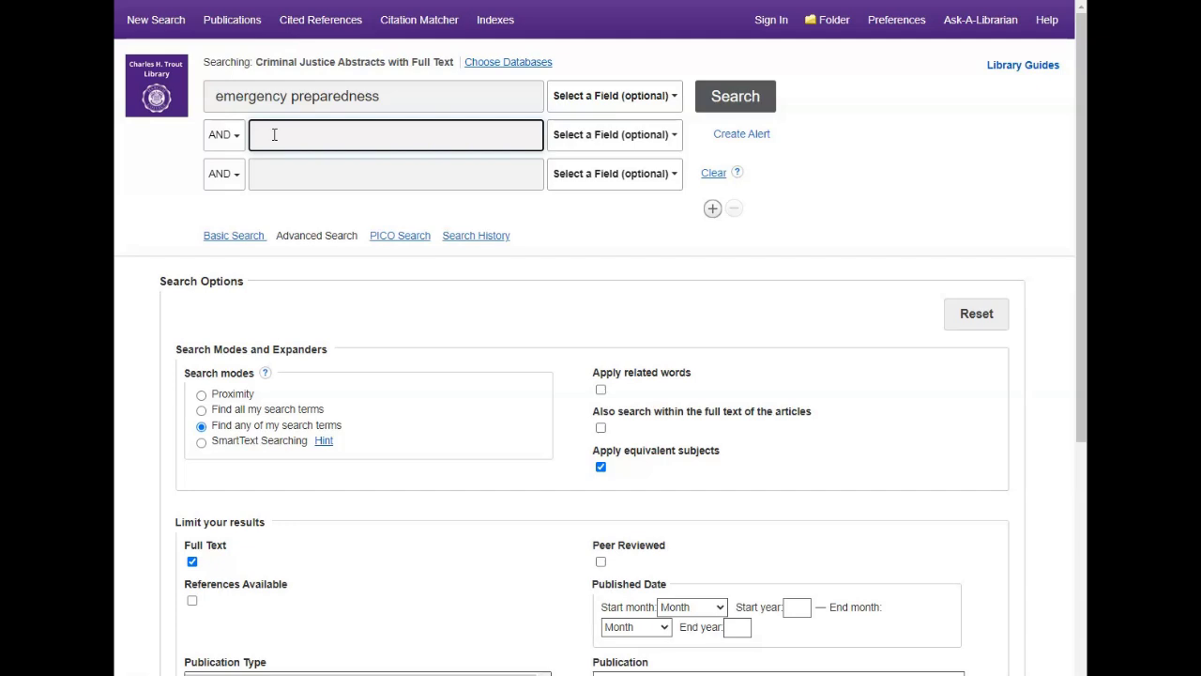
Enter 'disaster' in the second row and set the third row's operator to NOT
text(disaster)
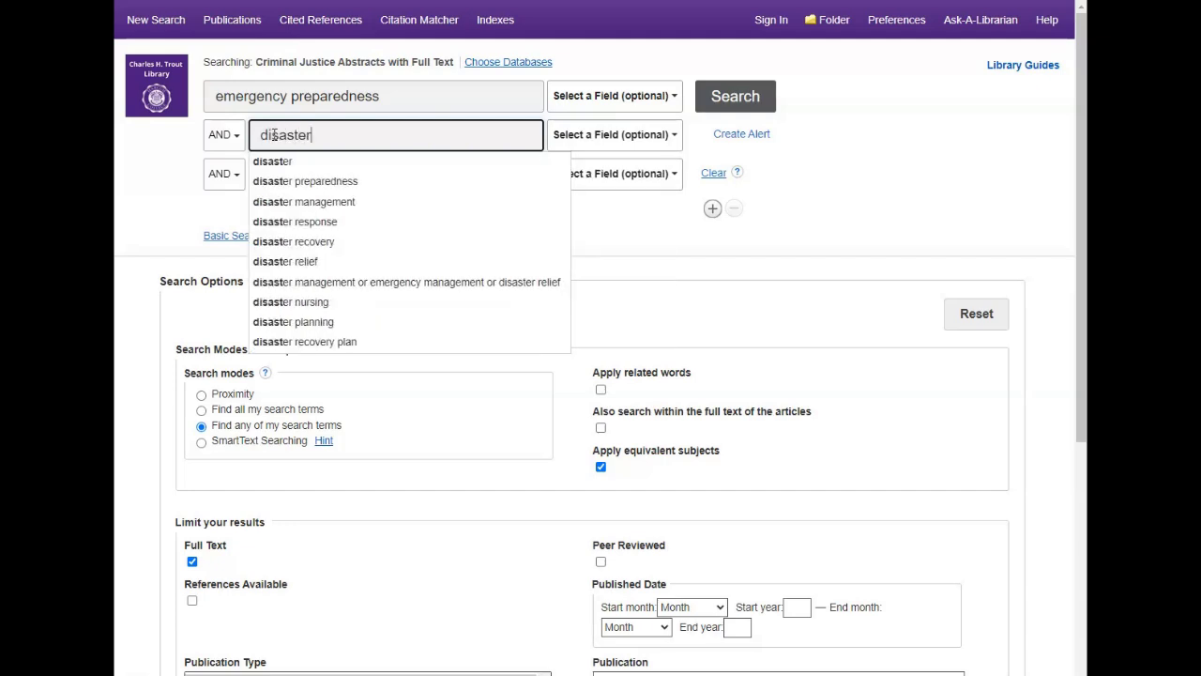
click(217, 179)
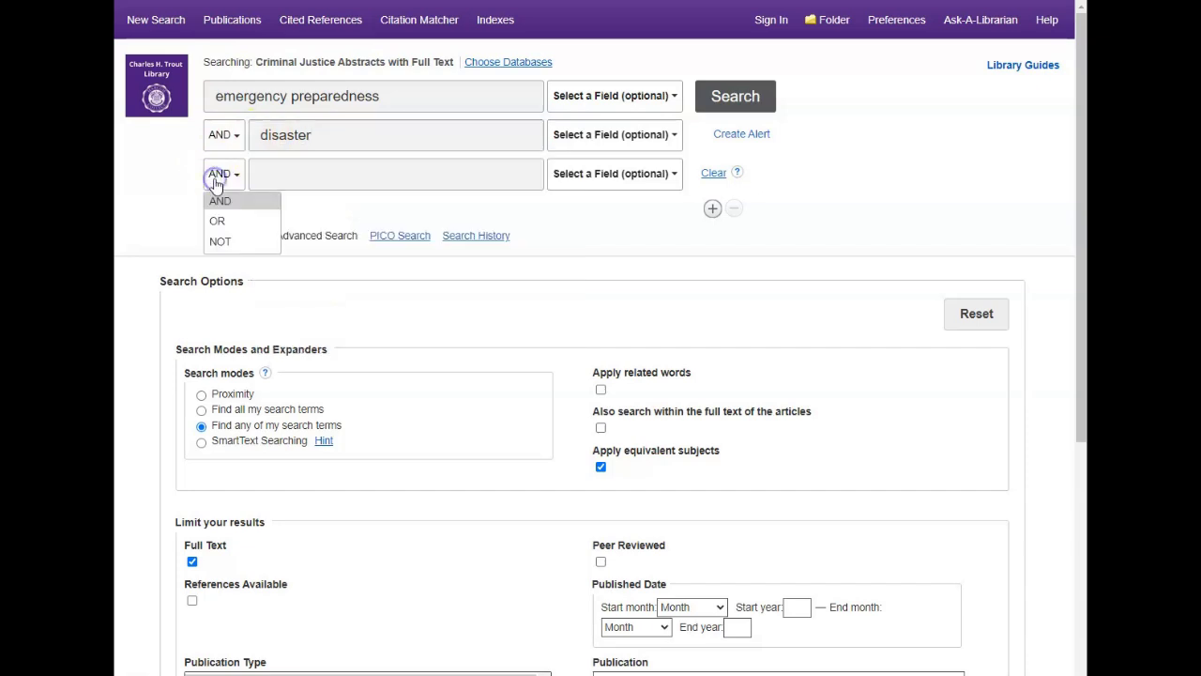
click(217, 223)
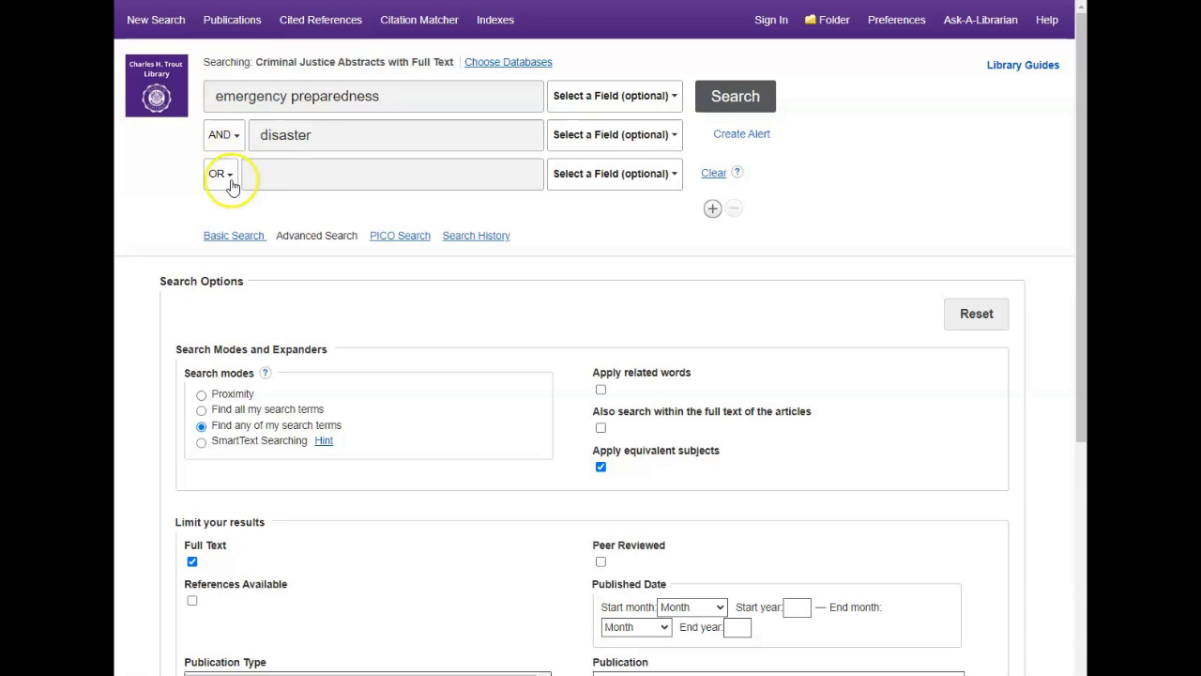
click(230, 177)
click(227, 235)
Type 'planning' as the excluded term, then replace it with 'juvenile justice system'
click(259, 175)
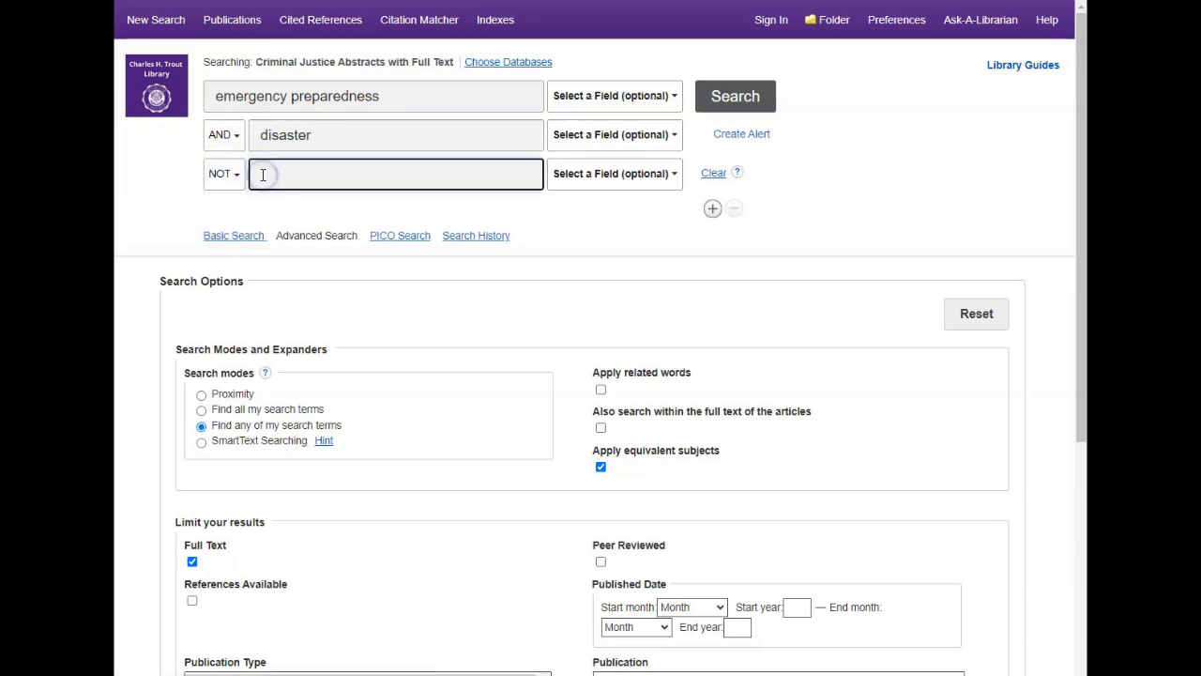
text(p)
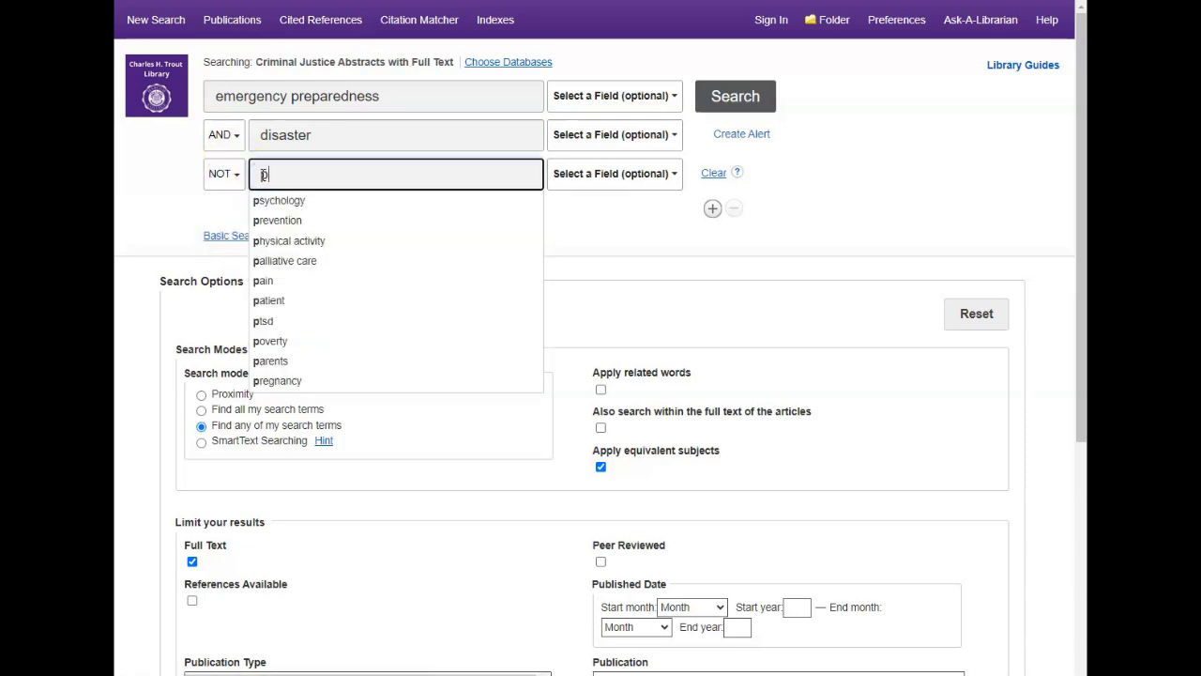
text(lanning)
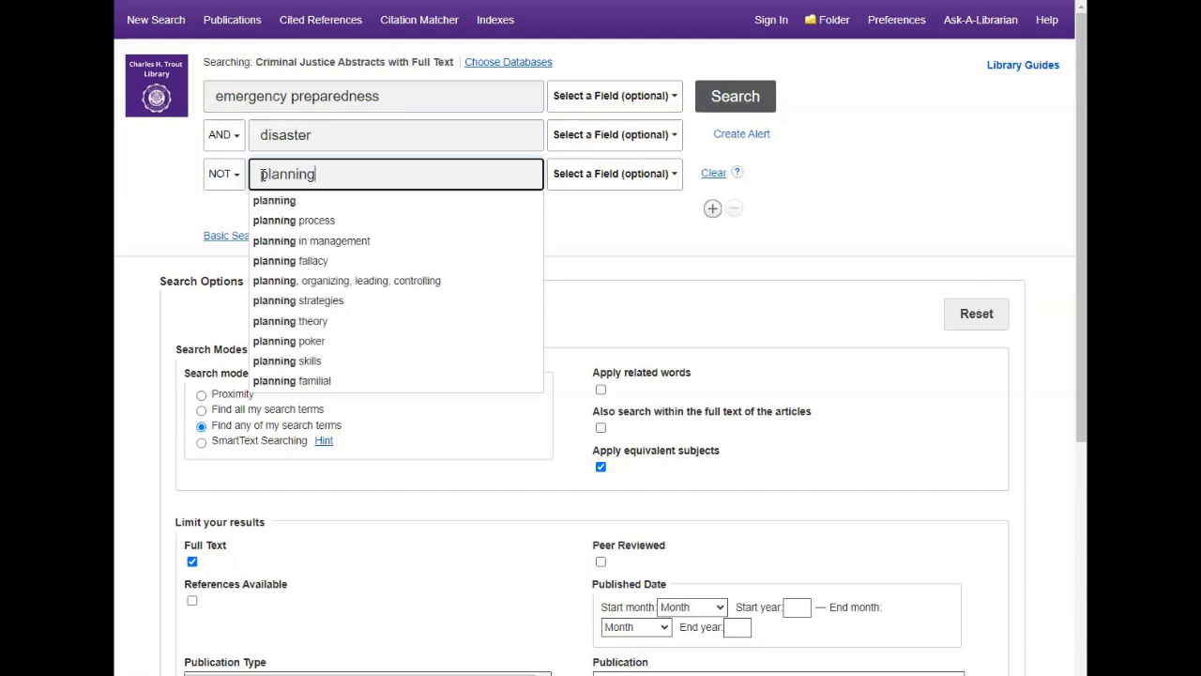
key(BackSpace)
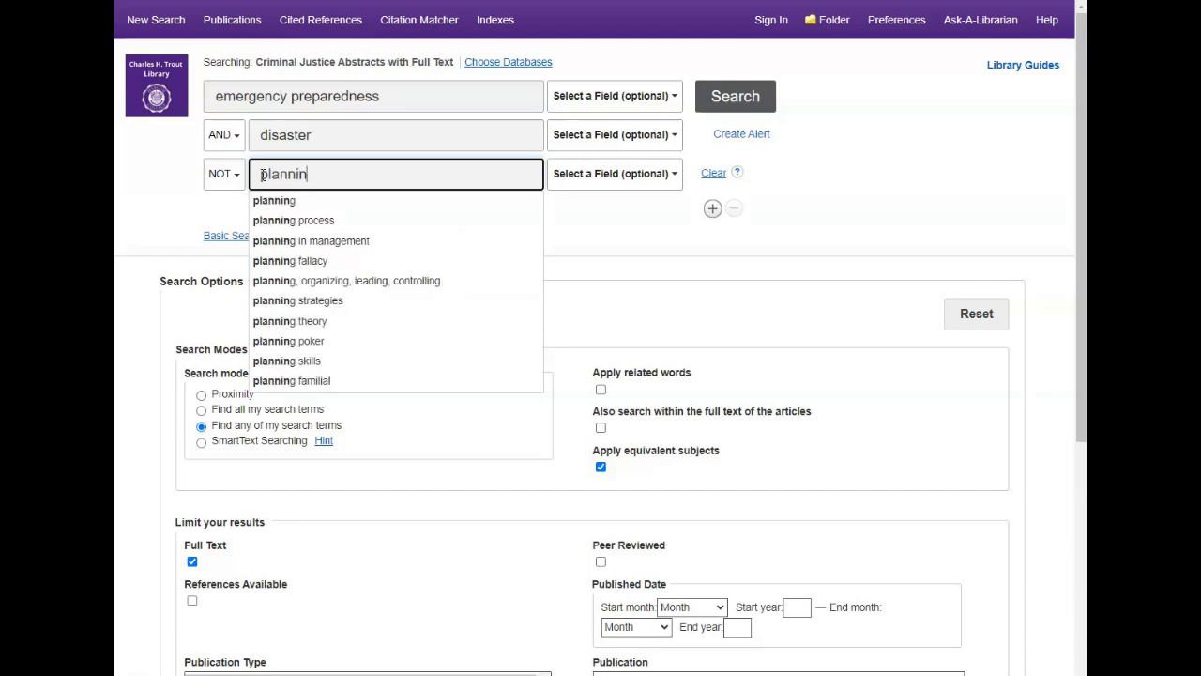
key(BackSpace)
key(BackSpace)
key(BackSpace)
key(BackSpace)
key(BackSpace)
key(BackSpace)
key(BackSpace)
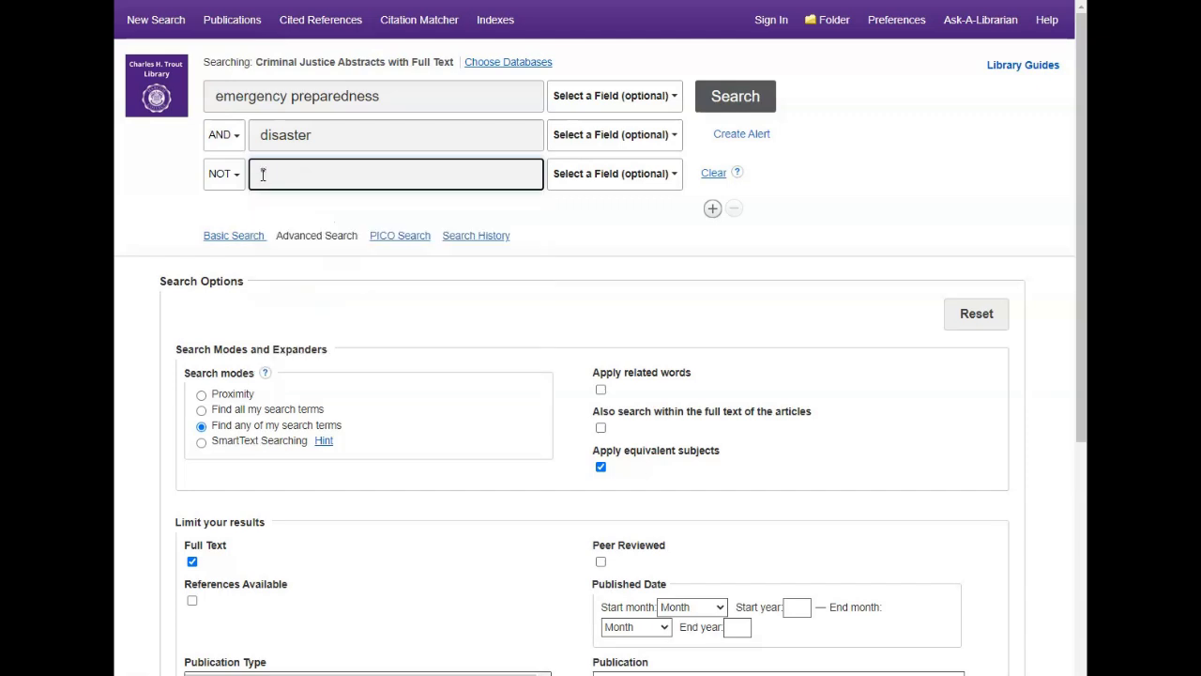
text(juvenile d)
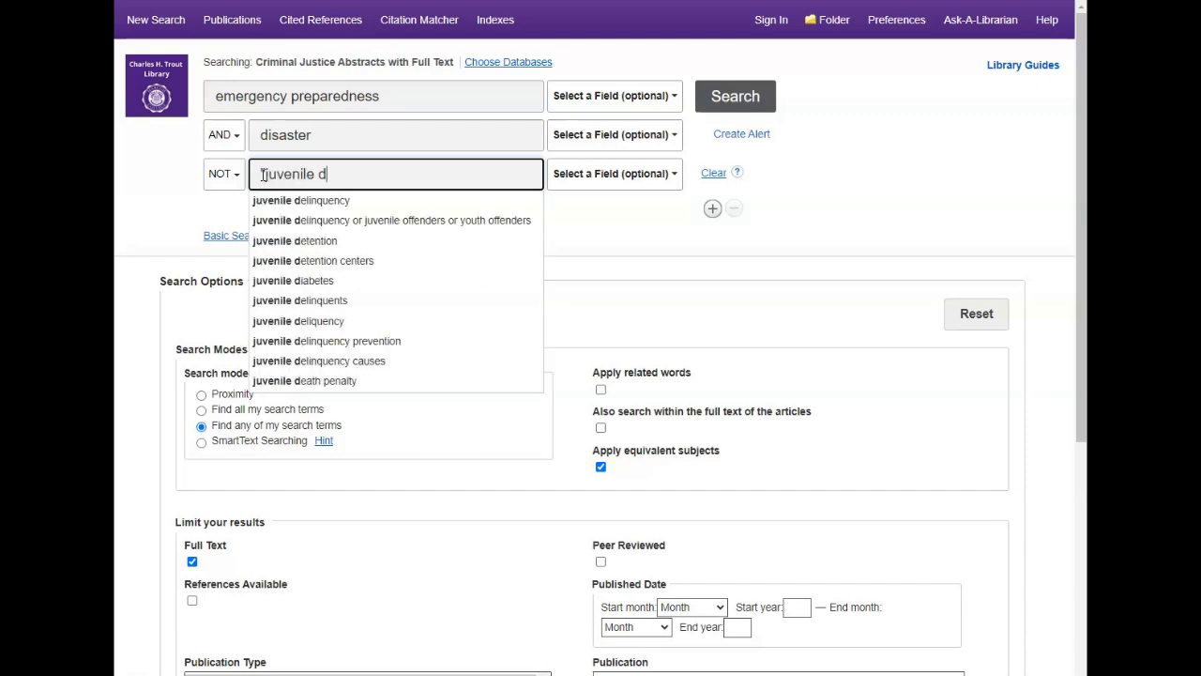
key(BackSpace)
text(justice)
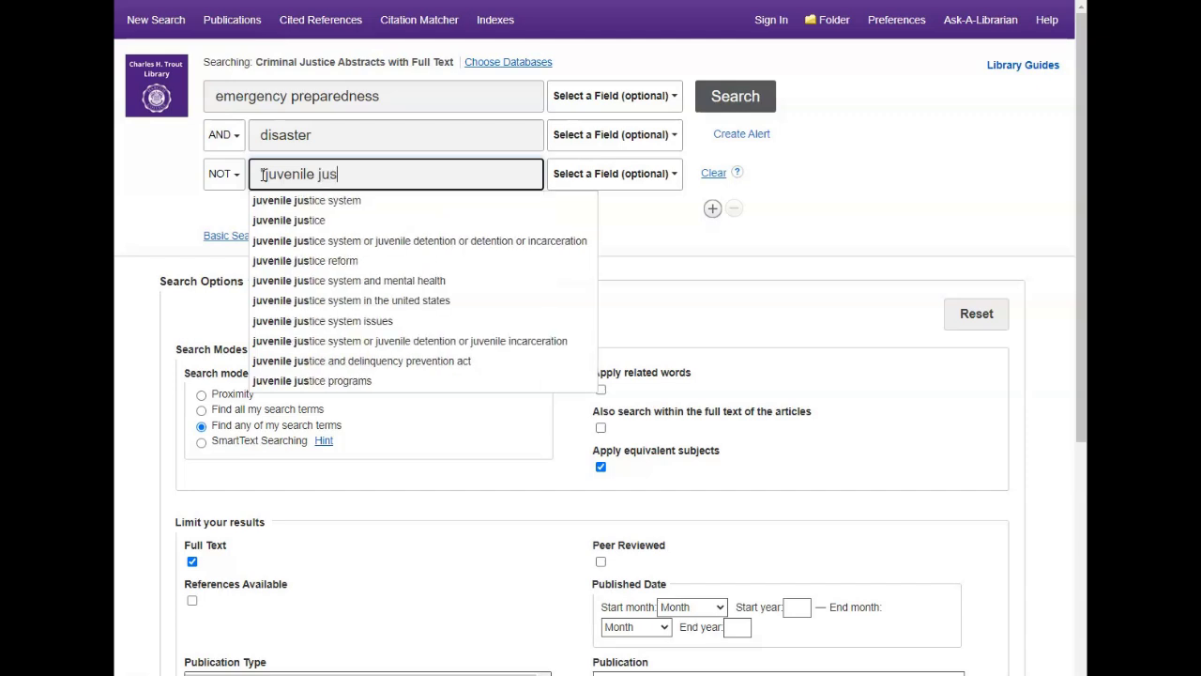
text( system")
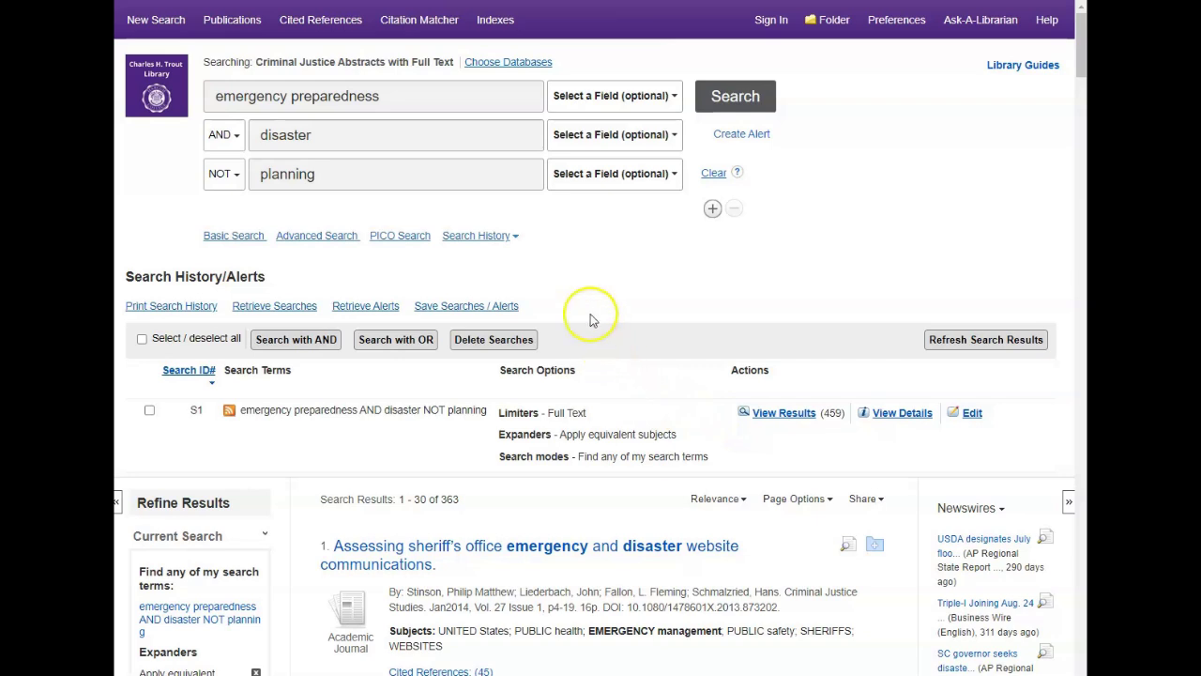
Hide the search history and review the sort options, leaving the result order unchanged
click(512, 241)
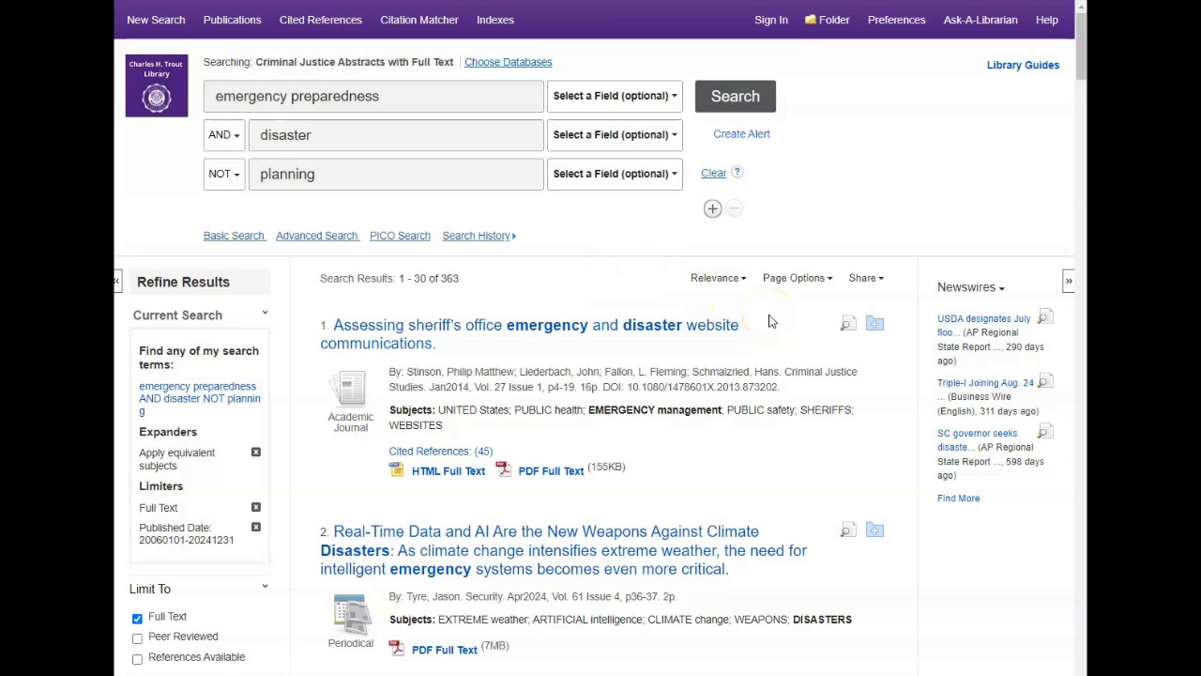
scroll(770, 322, down, 1)
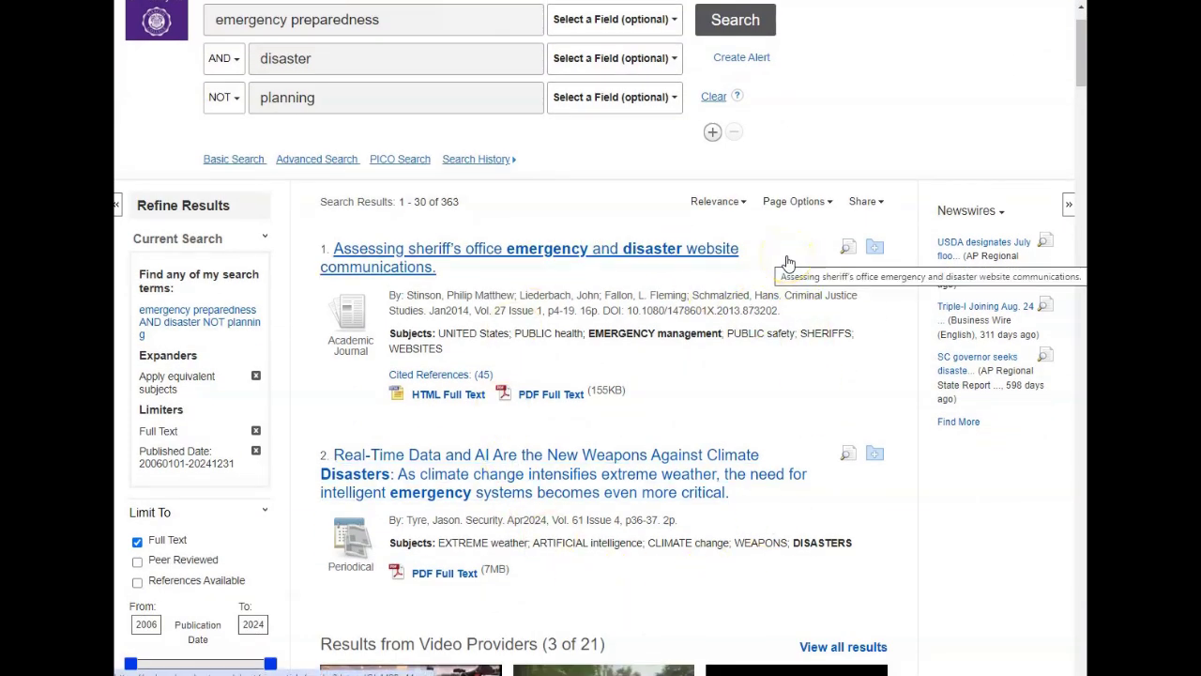
click(738, 203)
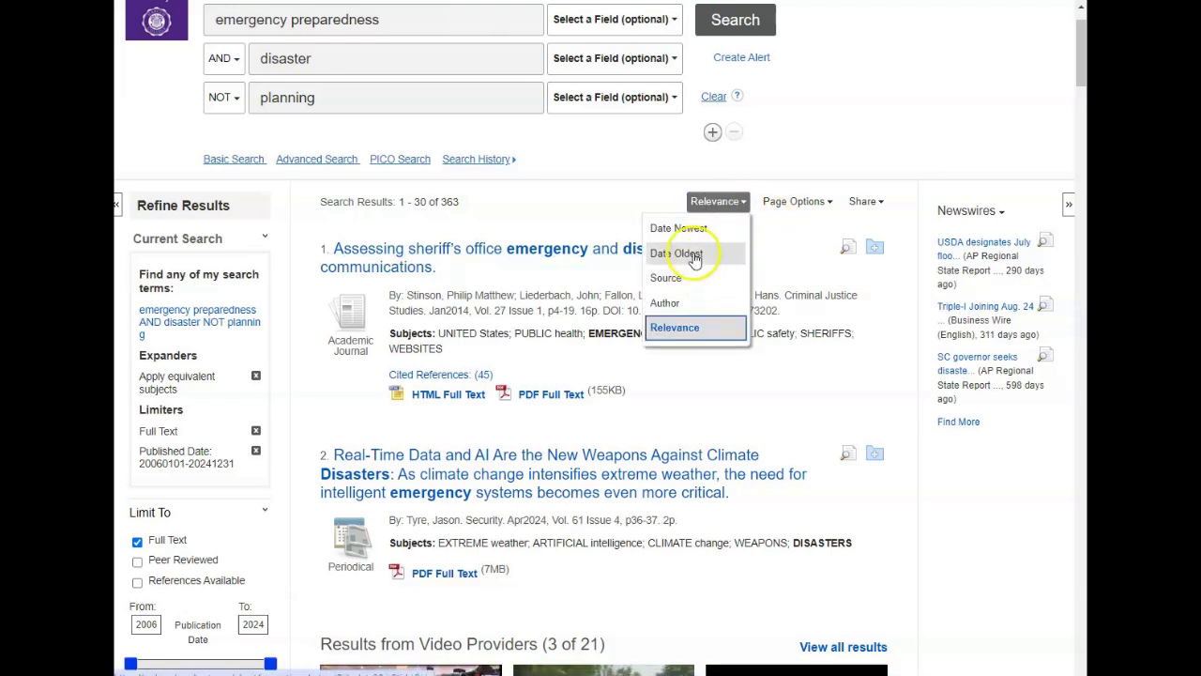
click(616, 201)
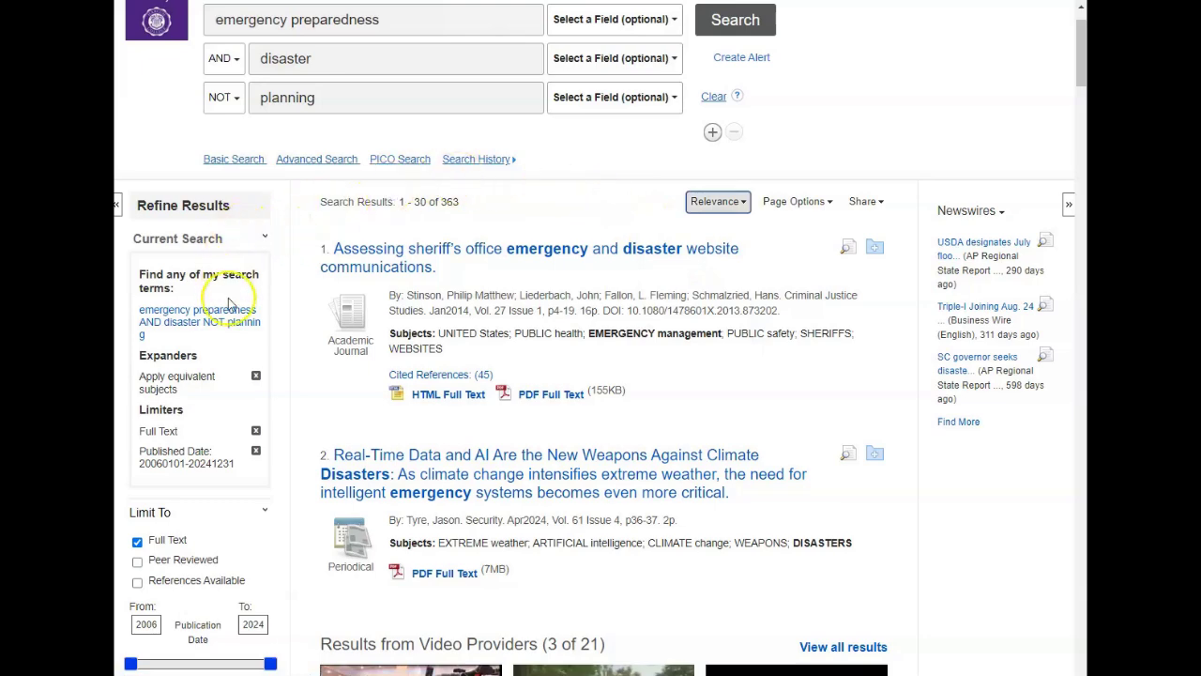
scroll(271, 533, down, 3)
scroll(274, 533, down, 3)
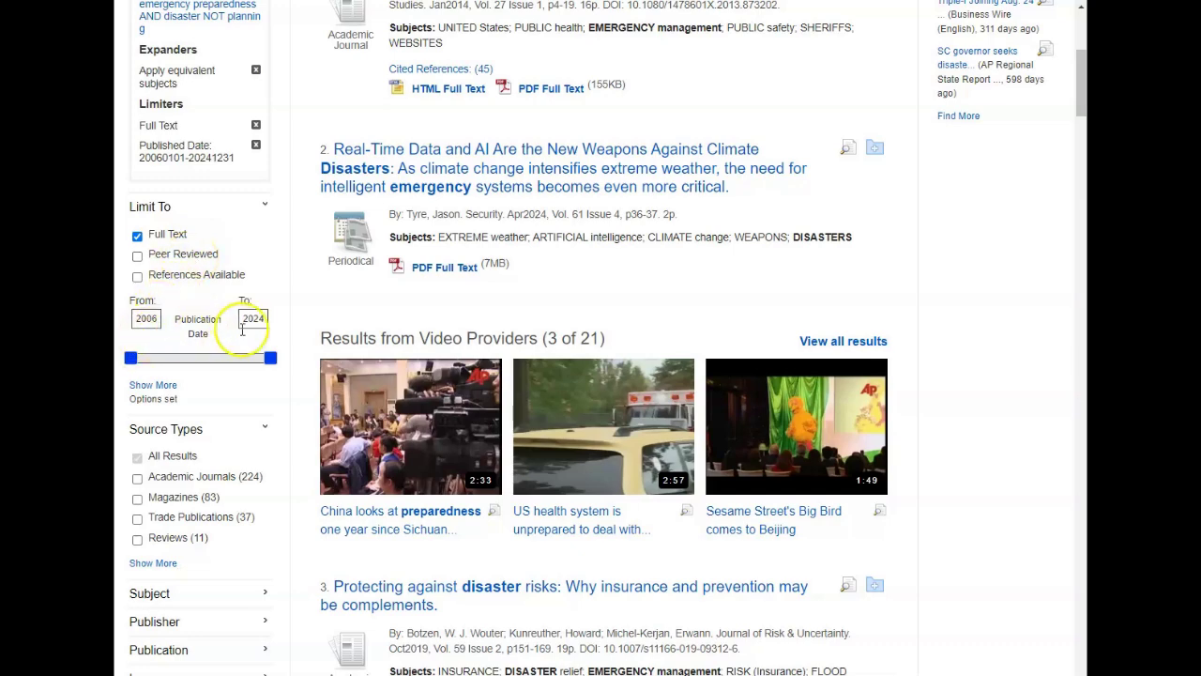
scroll(236, 469, down, 2)
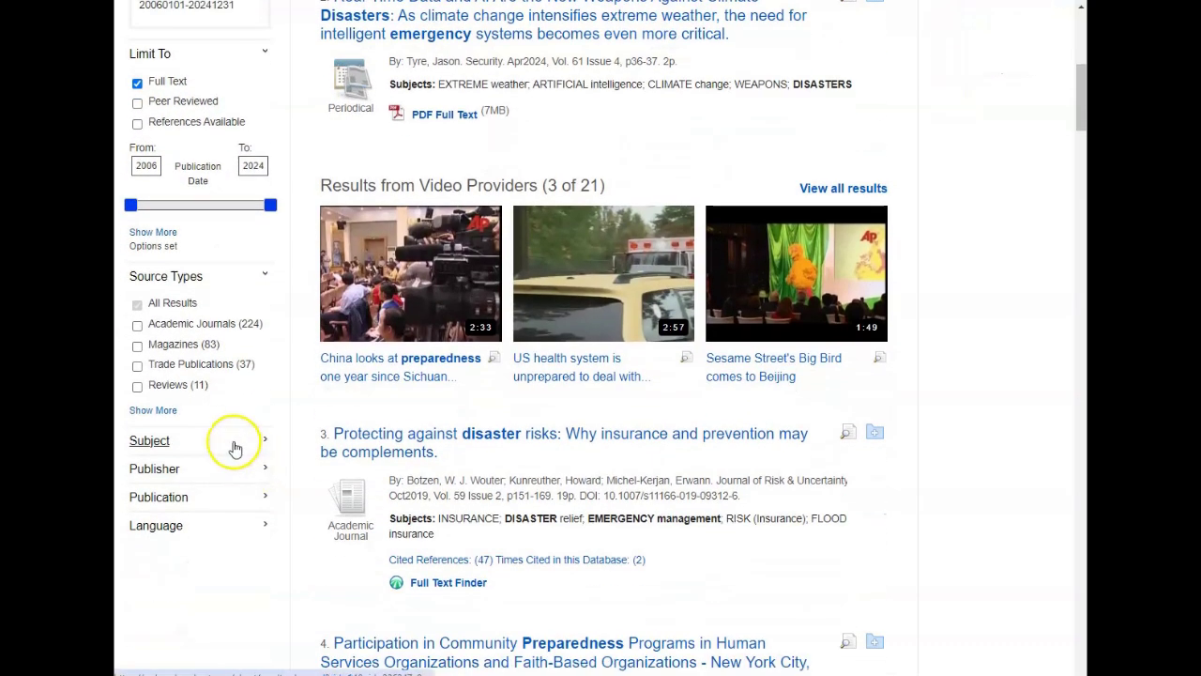
Limit results to Magazines (83 items) and scroll the list down to result 5
click(137, 345)
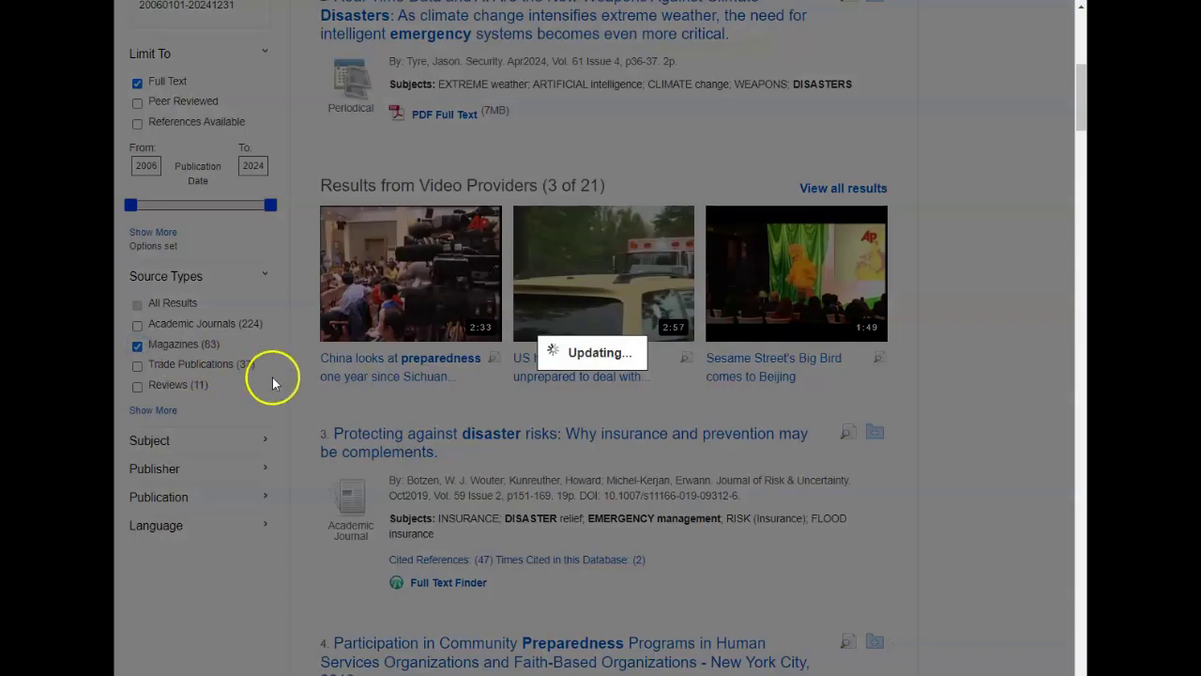
scroll(277, 460, down, 7)
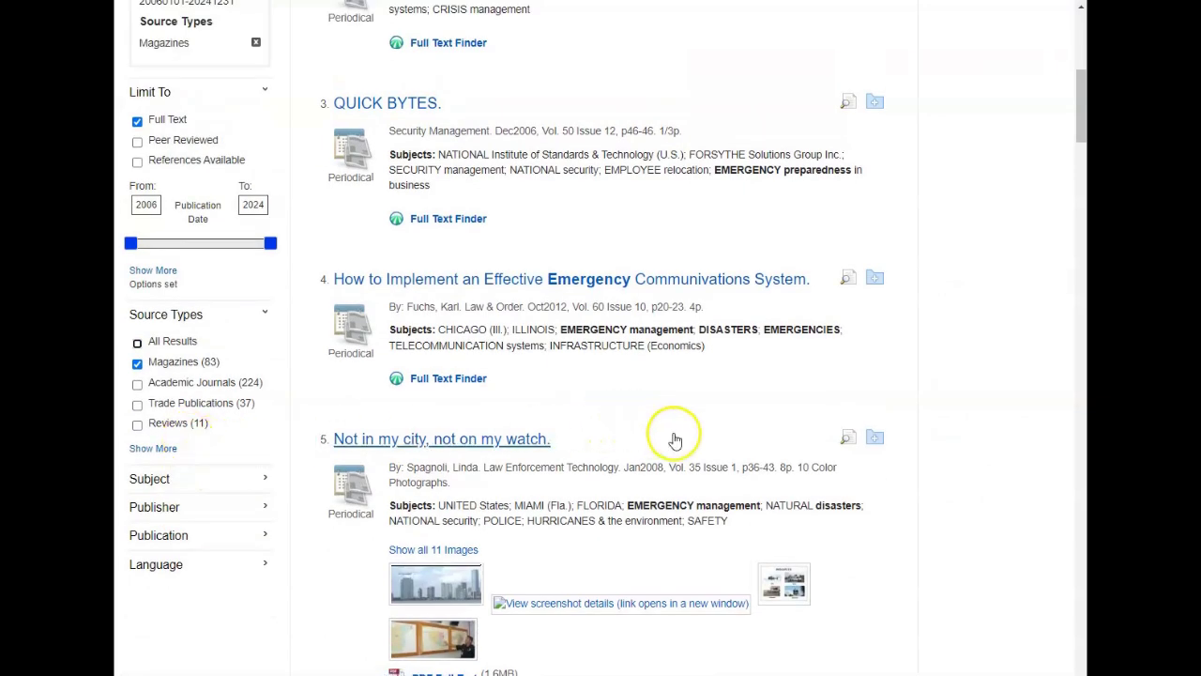
scroll(675, 439, up, 2)
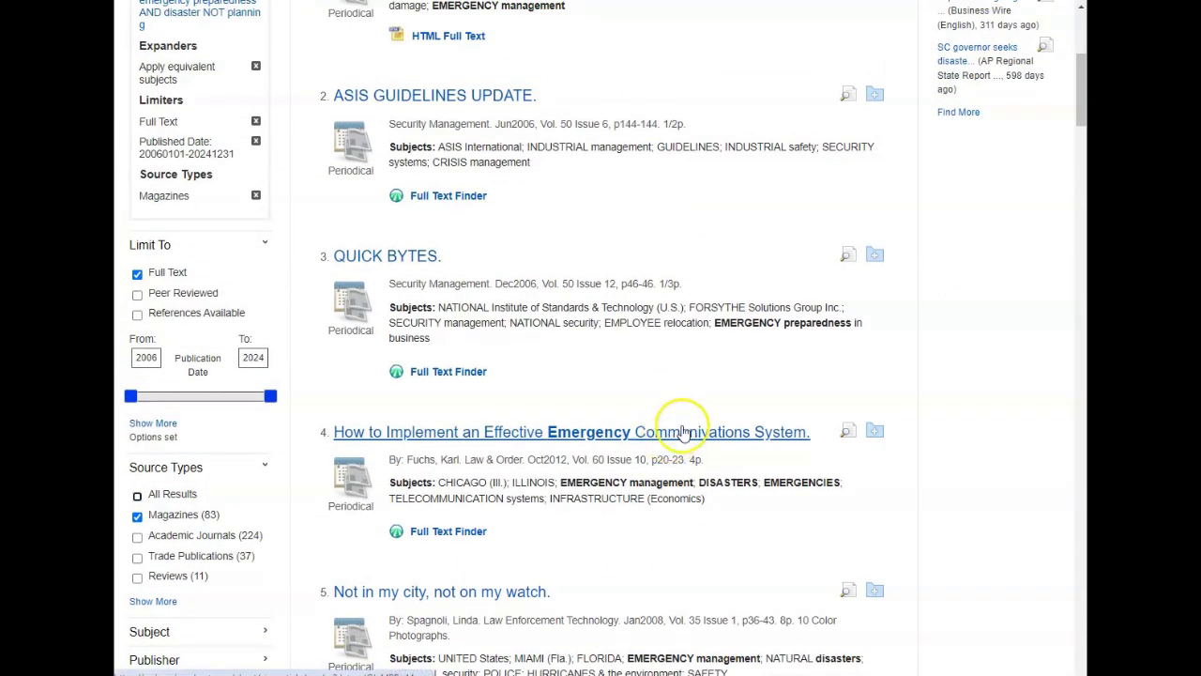
scroll(692, 413, up, 2)
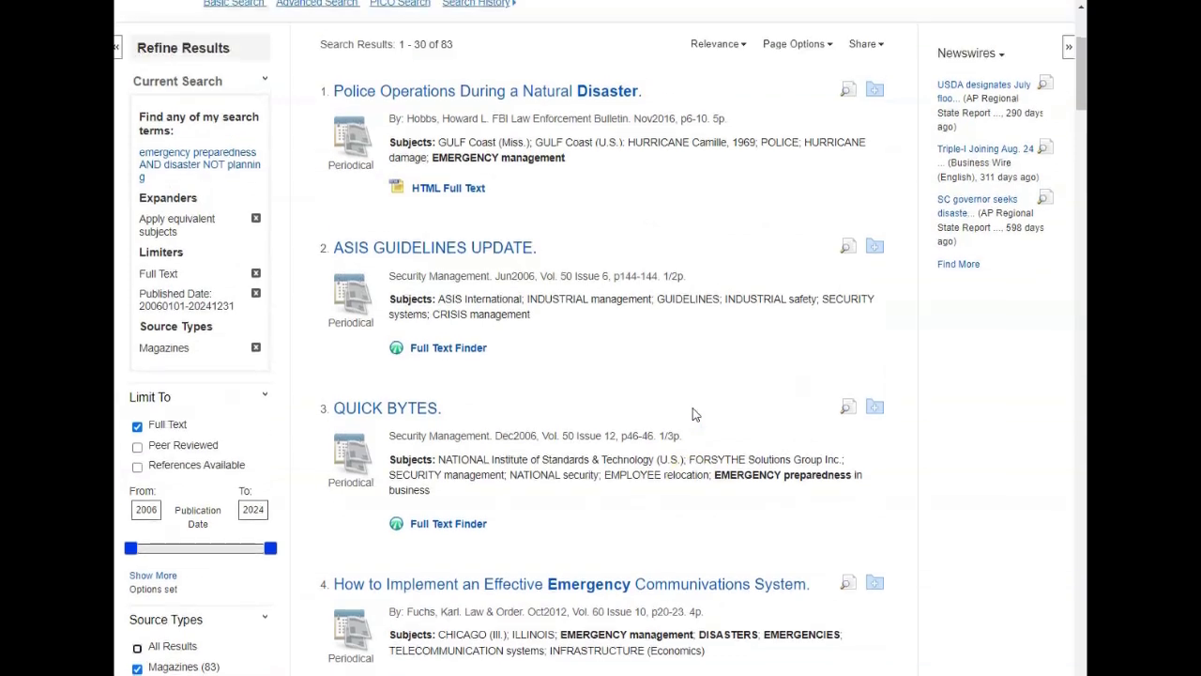
scroll(694, 413, up, 1)
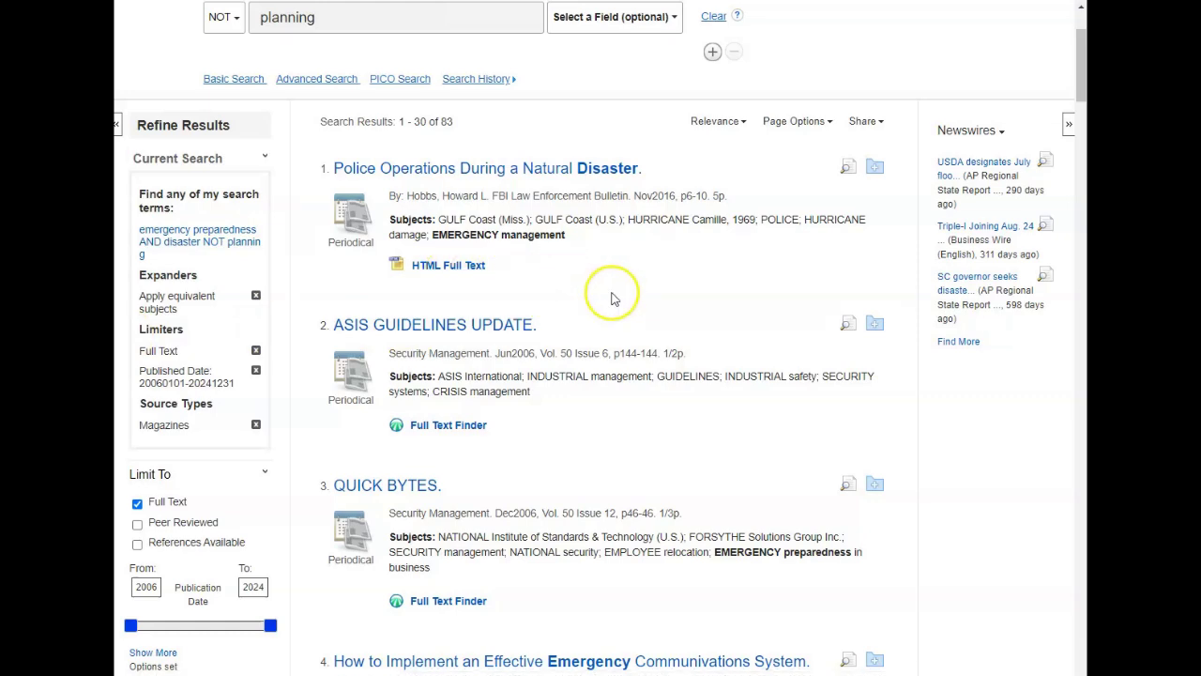
scroll(610, 298, down, 6)
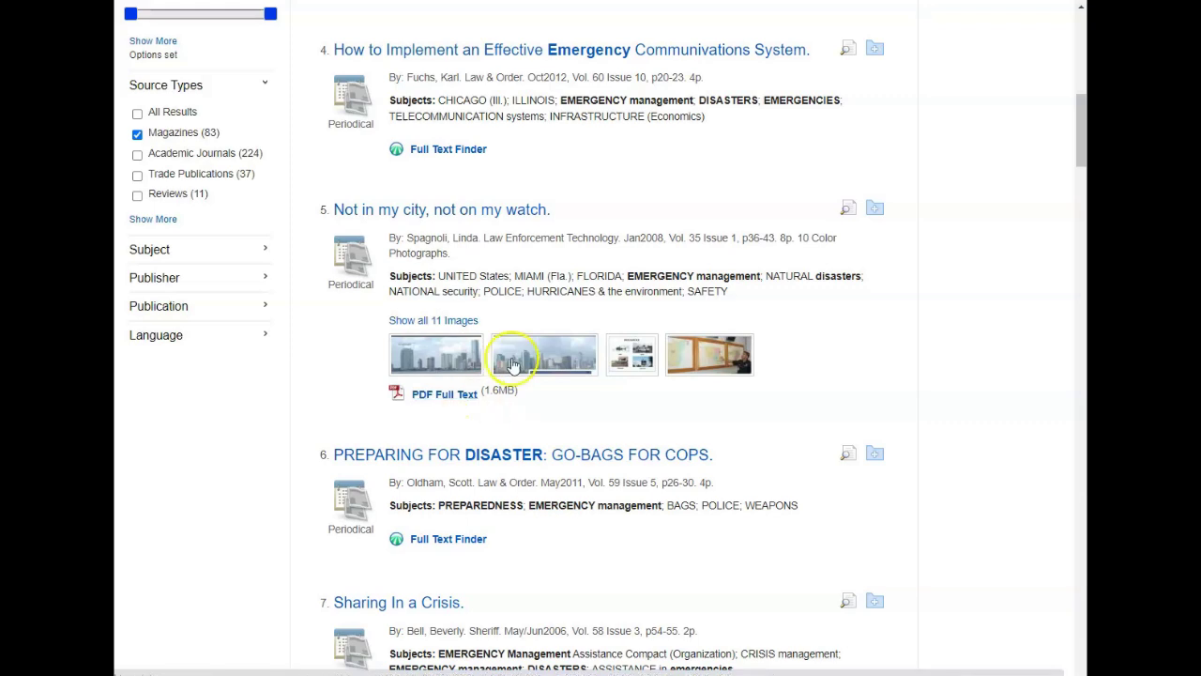
Open the detailed record for result 5, 'Not in my city, not on my watch.'
click(472, 222)
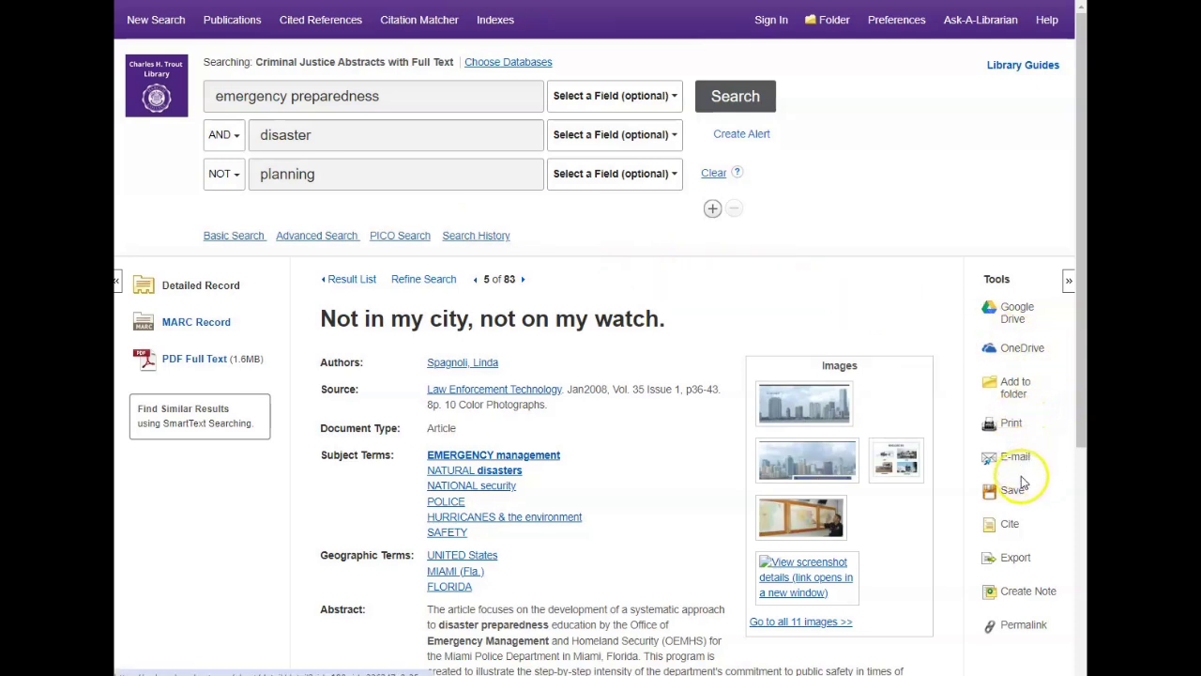
Show the Cite panel's citation formats and select the APA 7th Edition reference
click(1009, 528)
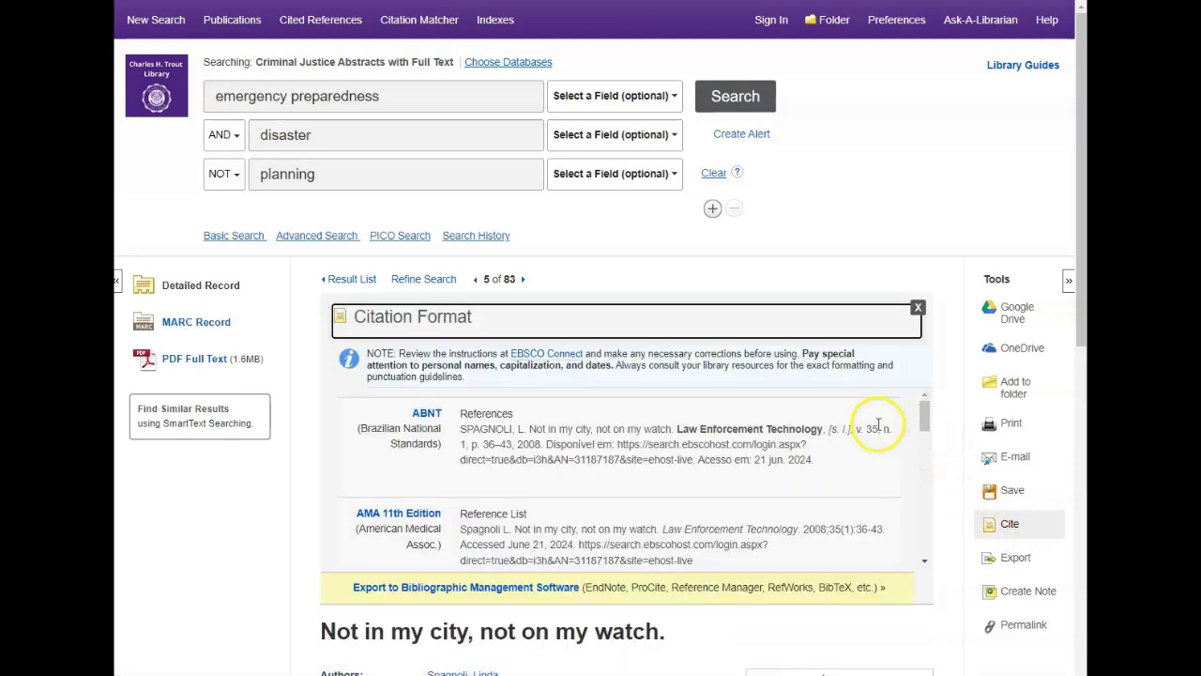
scroll(877, 429, down, 2)
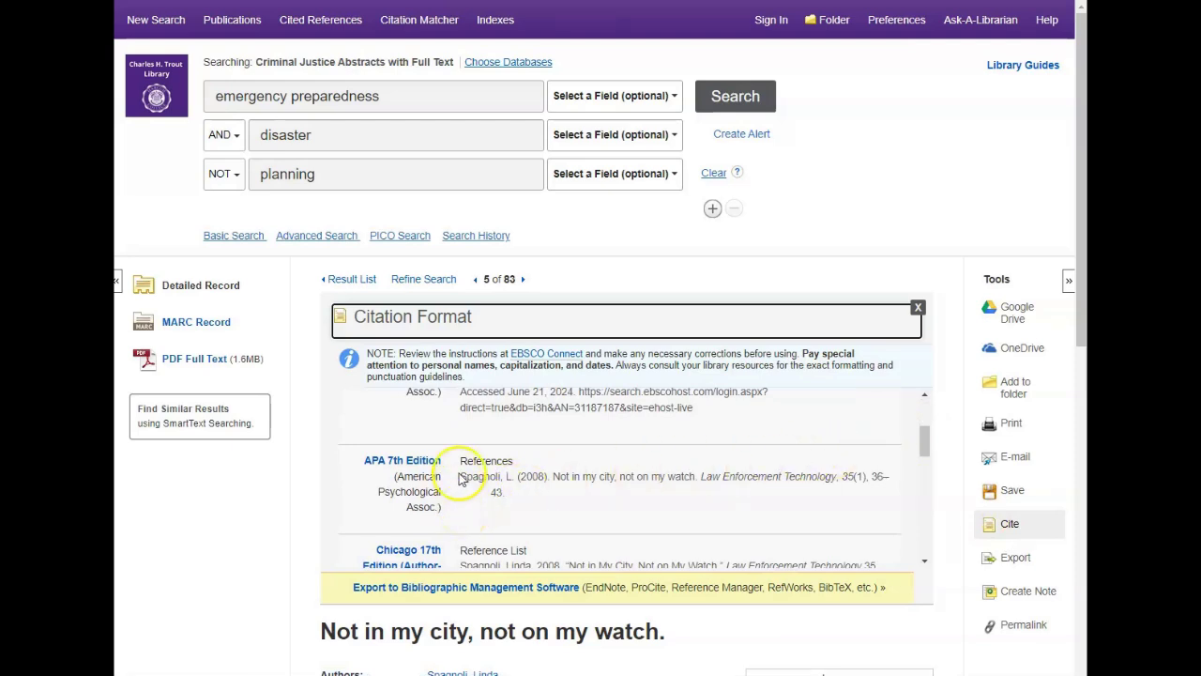
click(505, 494)
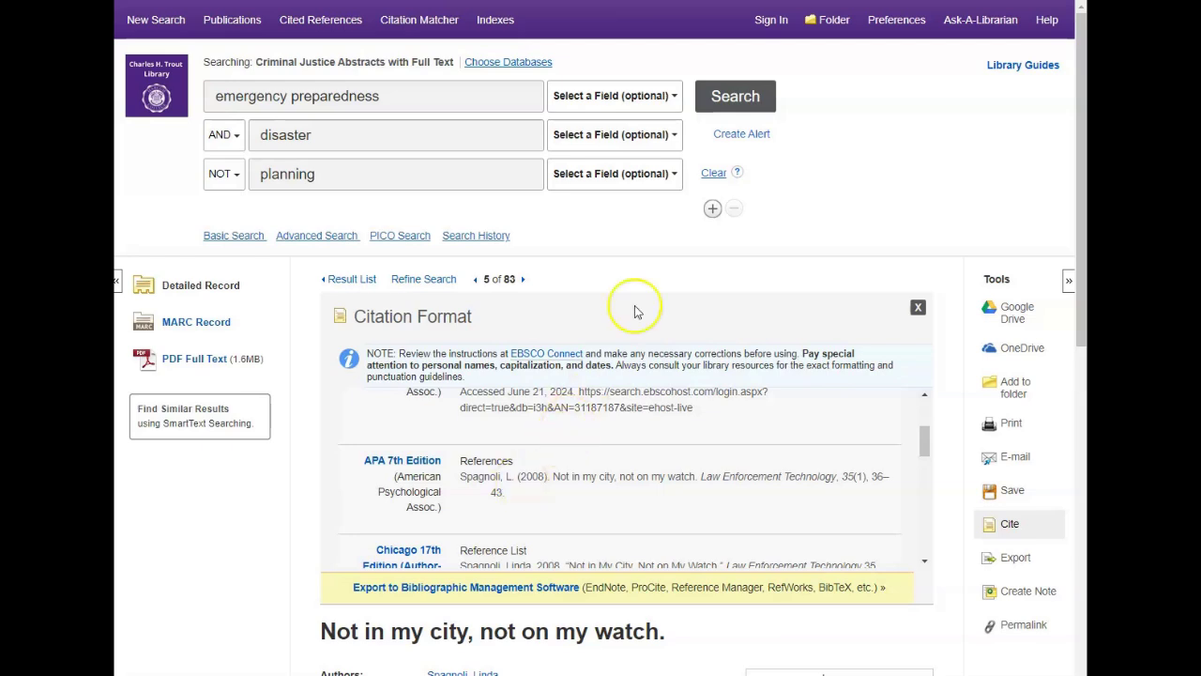
Go to the Ask-A-Librarian form from the top toolbar
click(994, 33)
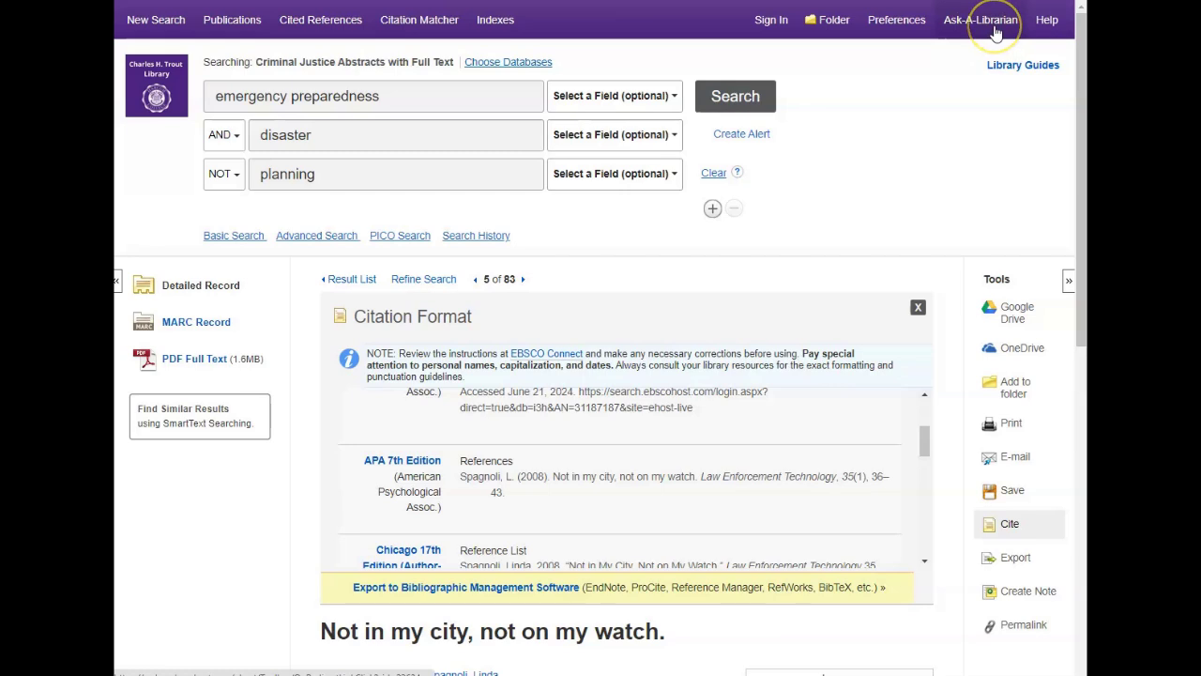